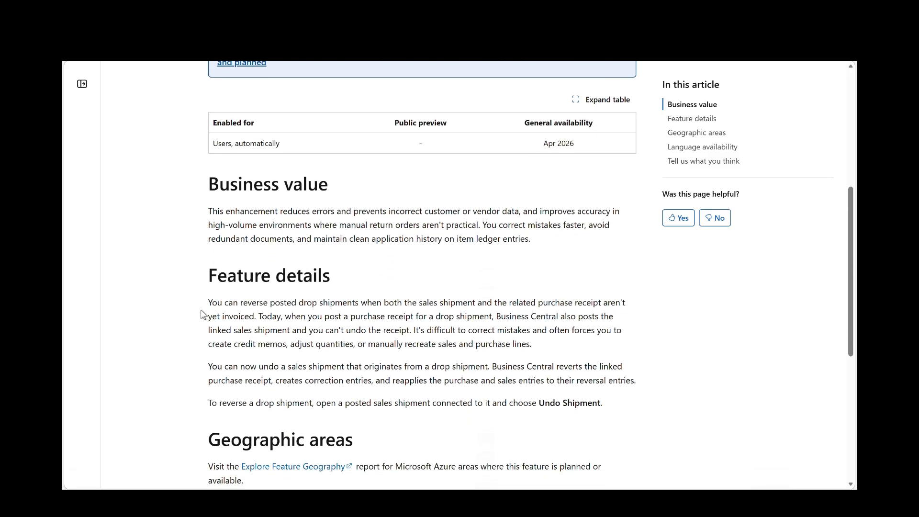
# - Review the release plan article on reversing drop shipments, highlighting the non-invoiced condition at the start of Feature details
pyautogui.moveTo(209, 303); pyautogui.dragTo(444, 303)
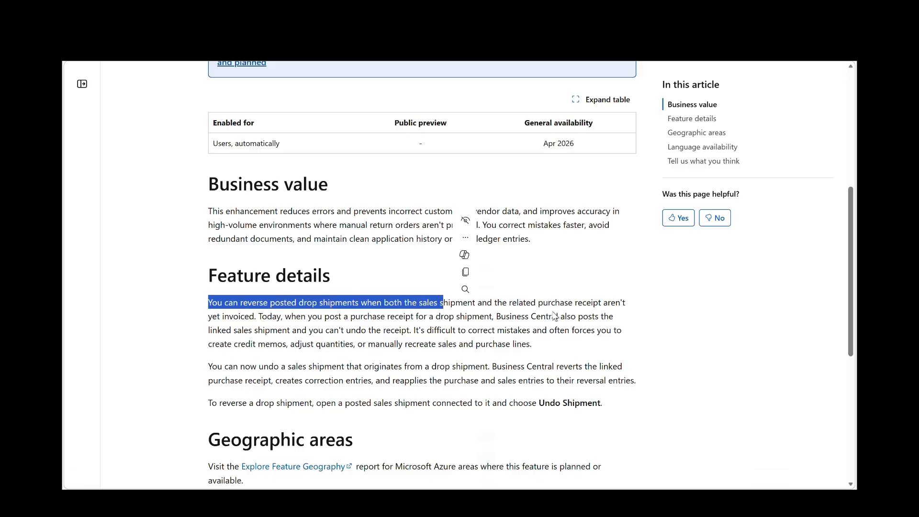
pyautogui.press('ctrl')
pyautogui.keyDown('shift'); pyautogui.click(259, 316); pyautogui.keyUp('shift')
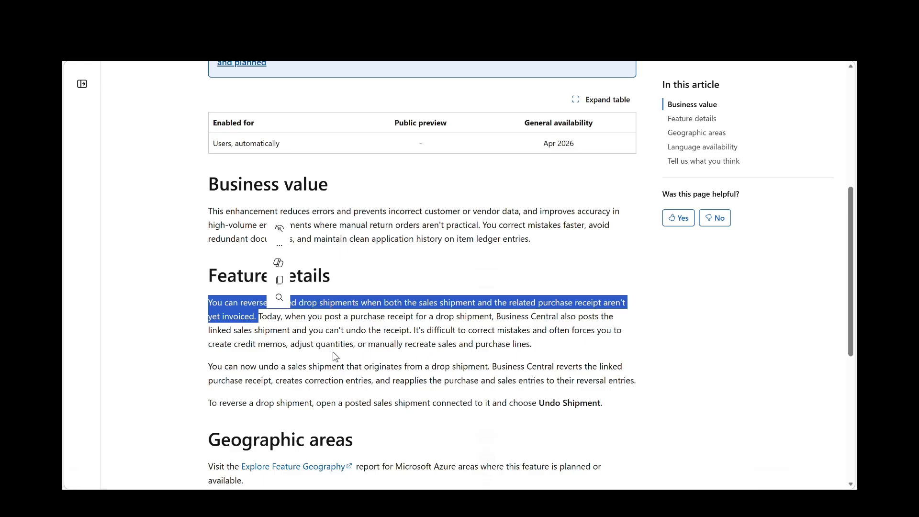
pyautogui.click(283, 382)
pyautogui.scroll(-4, 282, 383)
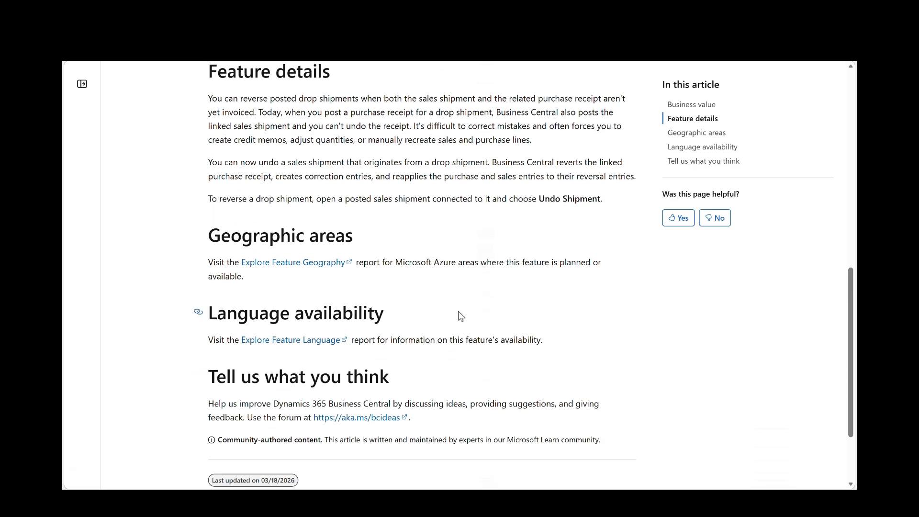
pyautogui.scroll(10, 460, 316)
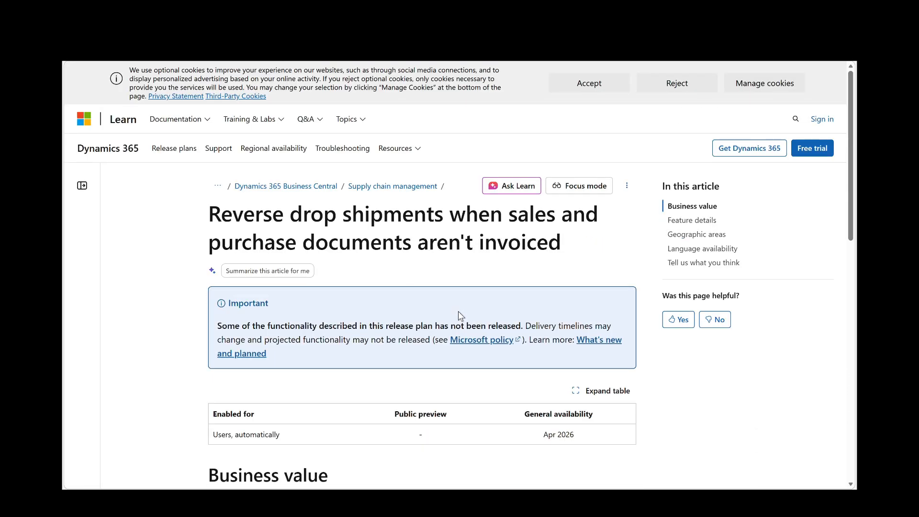
pyautogui.scroll(-1, 457, 313)
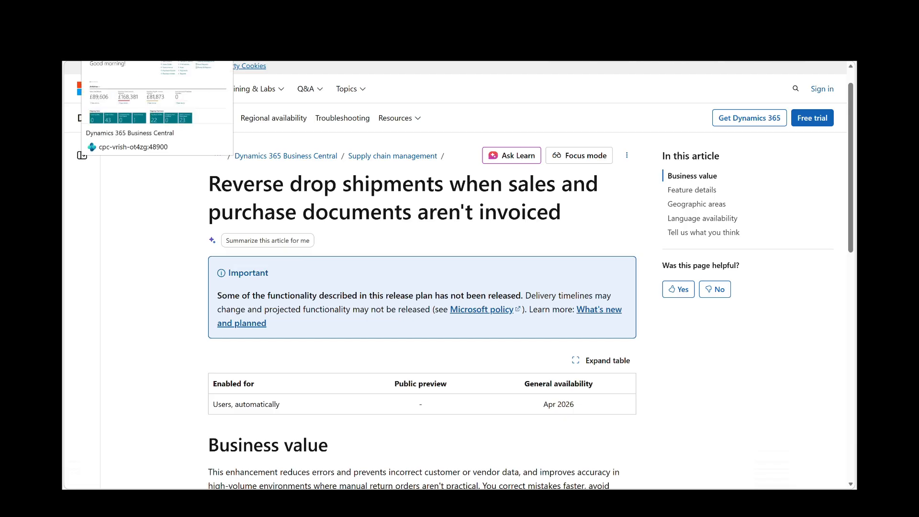
# - Switch to Dynamics 365 Business Central, search for "Items" and open the Items list page
pyautogui.click(124, 31)
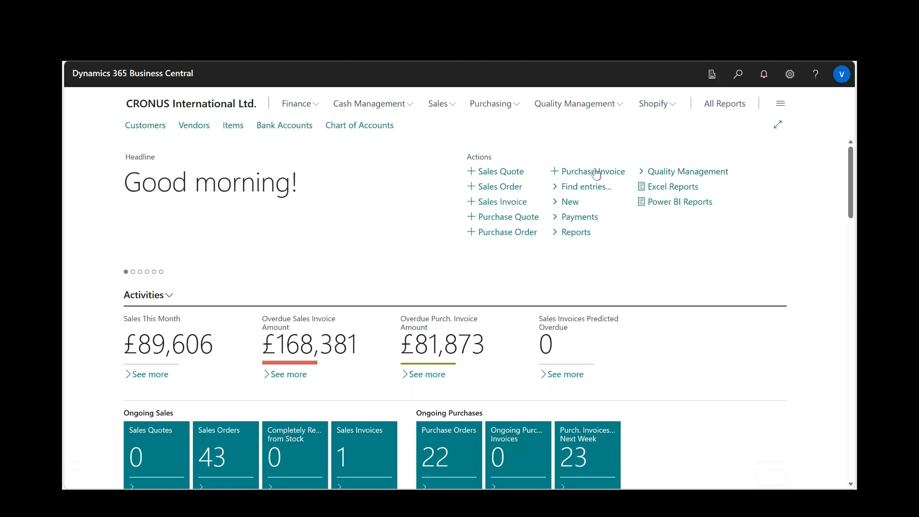
pyautogui.click(737, 77)
pyautogui.write('Items')
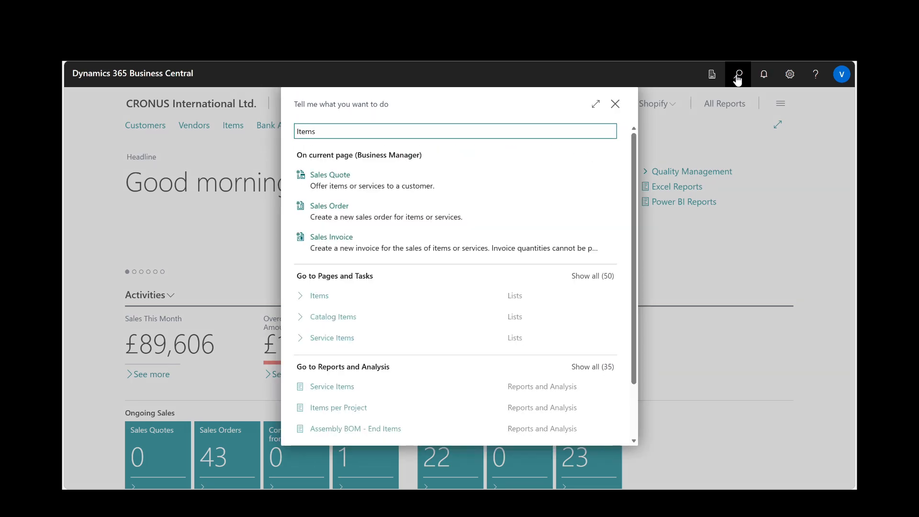
pyautogui.press('Down')
pyautogui.press('Down')
pyautogui.press('Down')
pyautogui.press('Down')
pyautogui.press('Down')
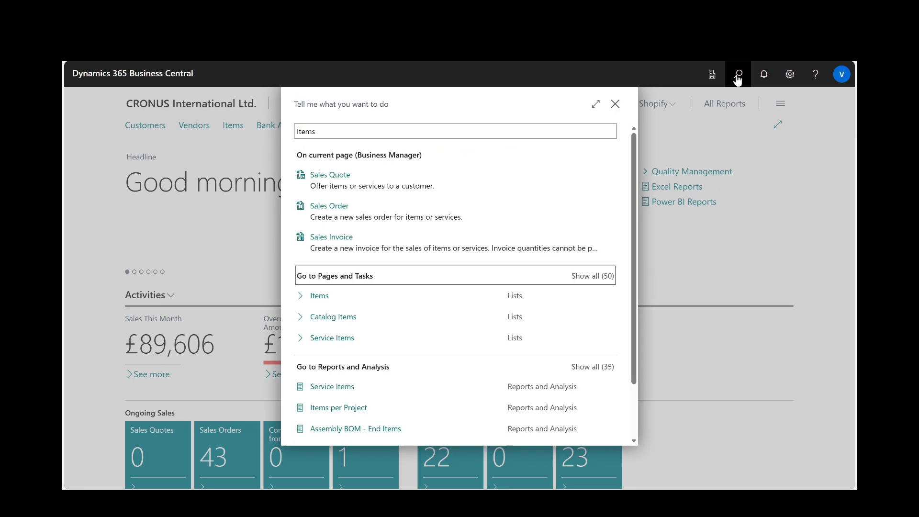
pyautogui.press('Down')
pyautogui.press('Return')
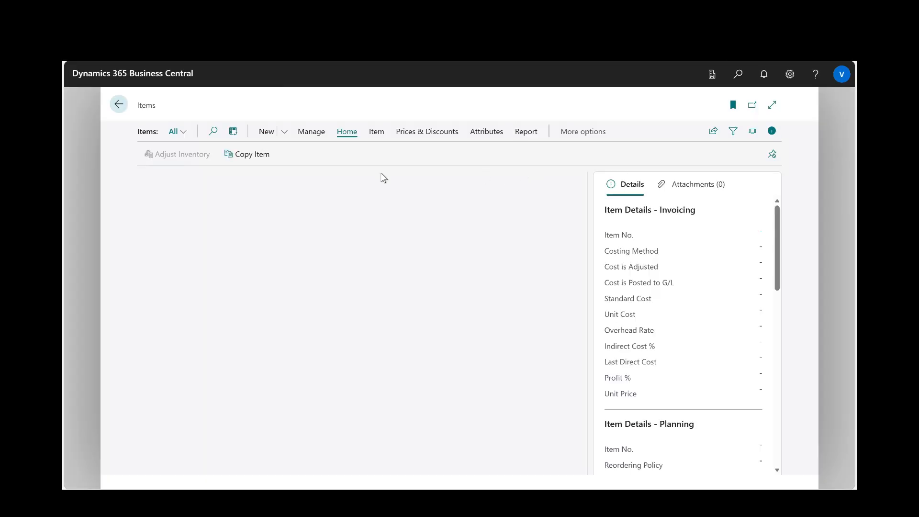
# - Create a new item from the ITEM template and describe it as "Drop Shipment - " followed by the person's first name
pyautogui.click(266, 132)
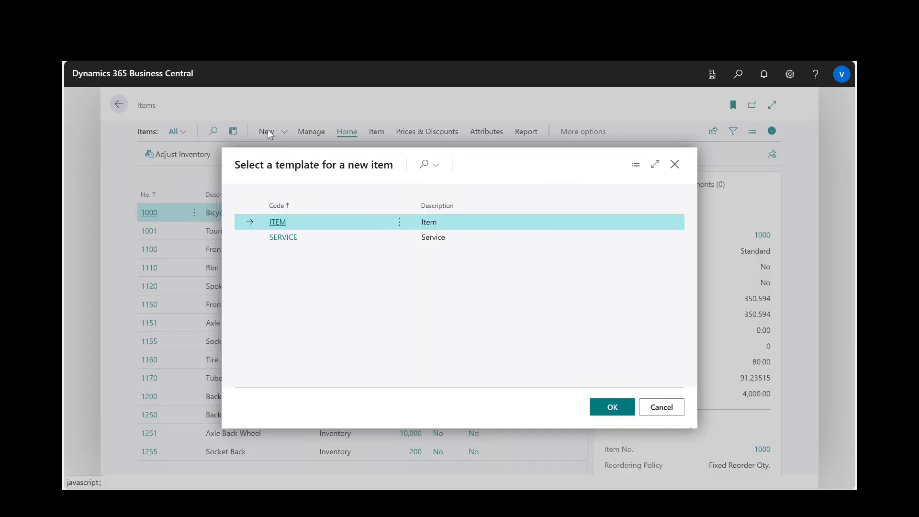
pyautogui.click(613, 406)
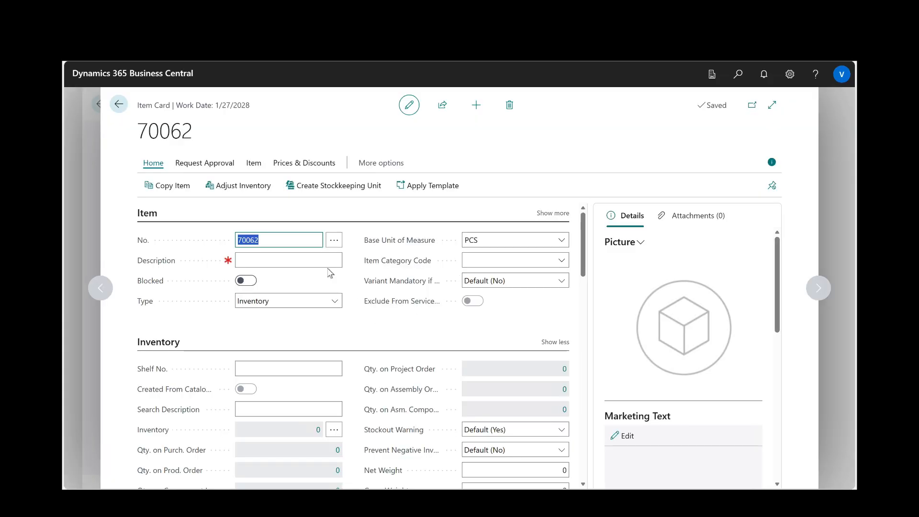
pyautogui.click(315, 263)
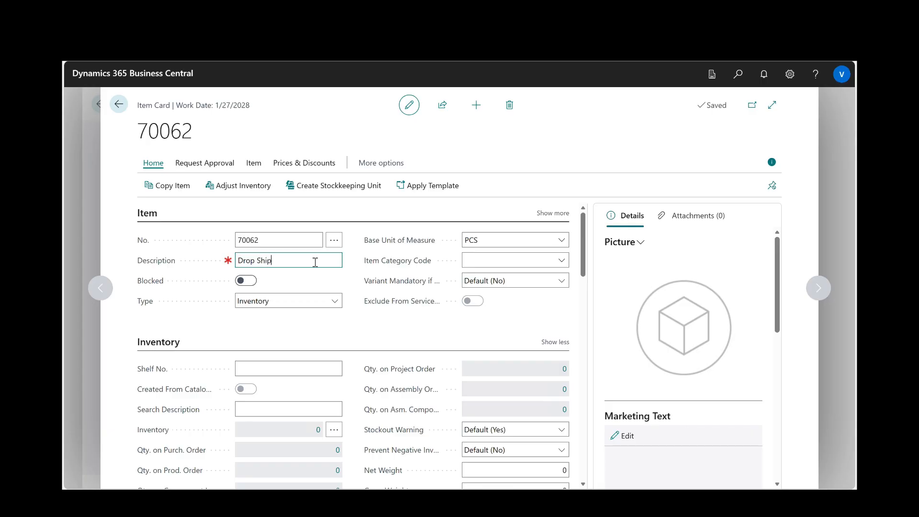
pyautogui.write('Rishabh')
pyautogui.press('Tab')
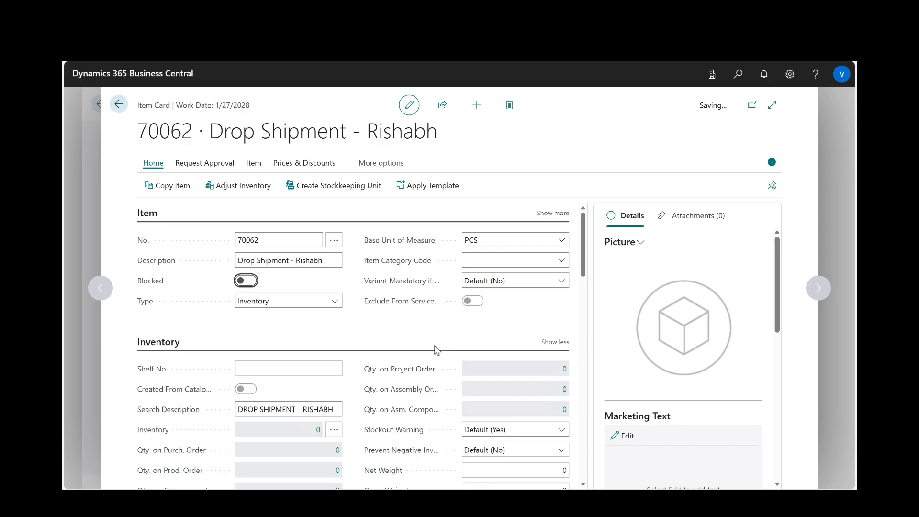
# - Hide the details pane of the item card and expand the card to the wide layout
pyautogui.scroll(-6, 438, 335)
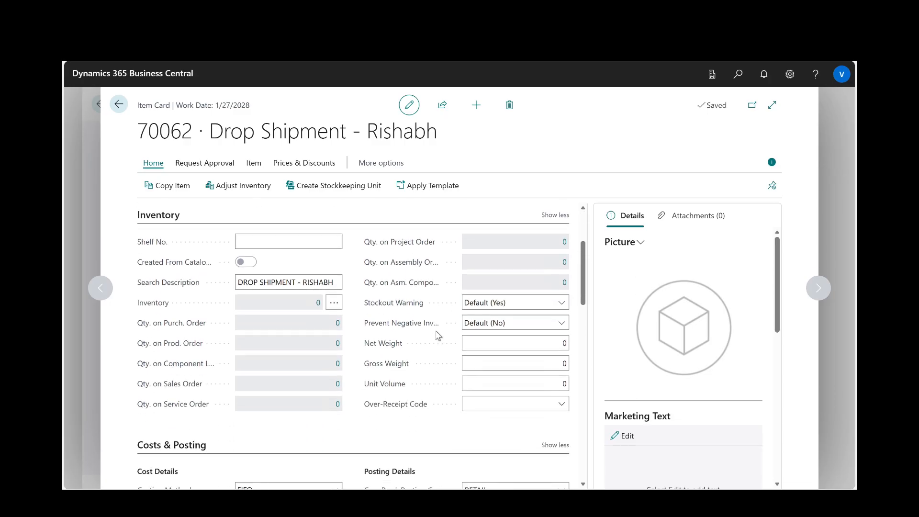
pyautogui.click(773, 166)
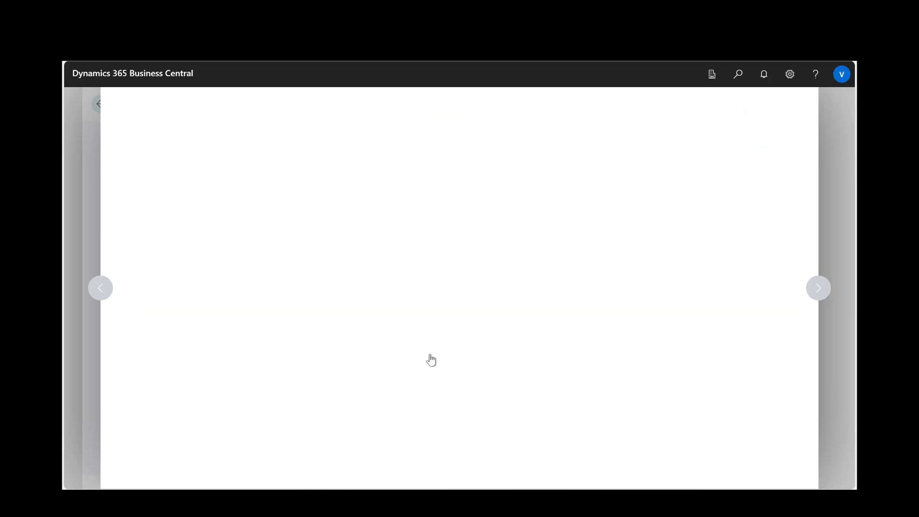
pyautogui.click(717, 107)
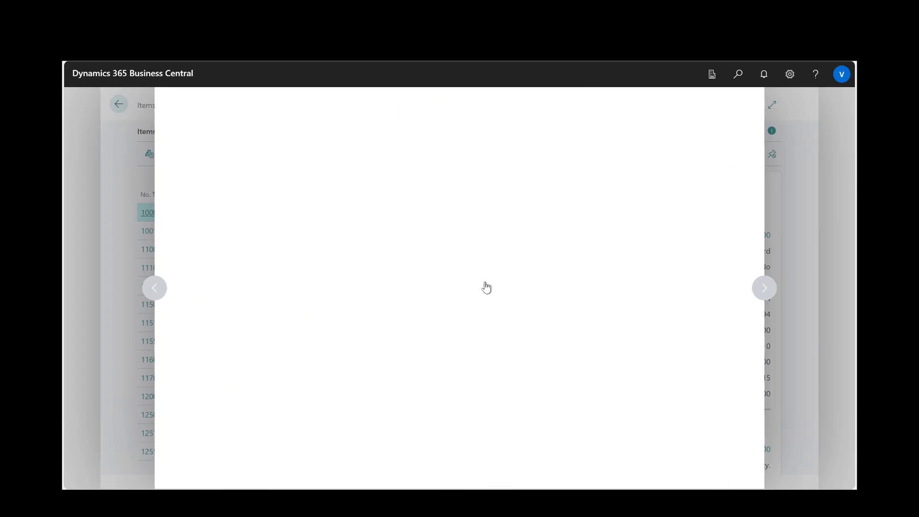
# - In the item's Replenishment section, assign London Postmaster as the vendor, and close the item card
pyautogui.scroll(-3, 383, 319)
pyautogui.scroll(-12, 383, 318)
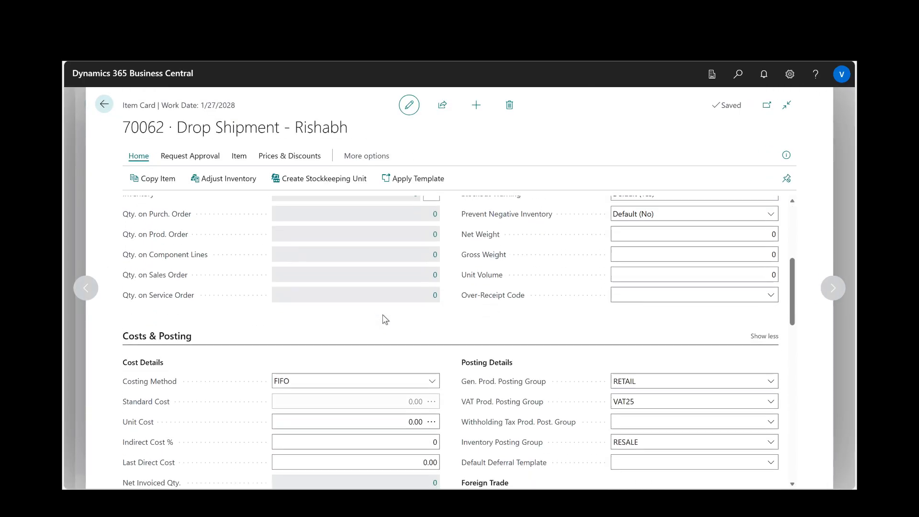
pyautogui.scroll(3, 385, 319)
pyautogui.click(185, 273)
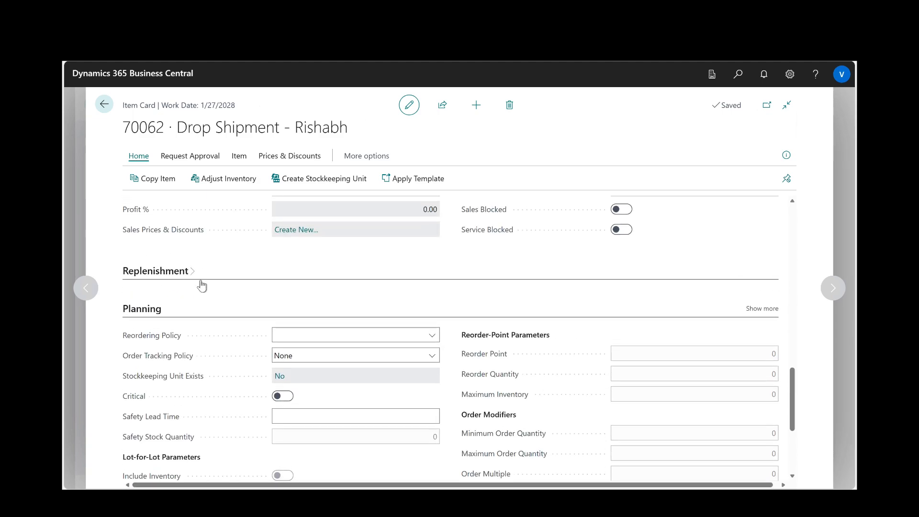
pyautogui.click(311, 290)
pyautogui.scroll(-10, 343, 368)
pyautogui.scroll(-8, 343, 369)
pyautogui.write('1000')
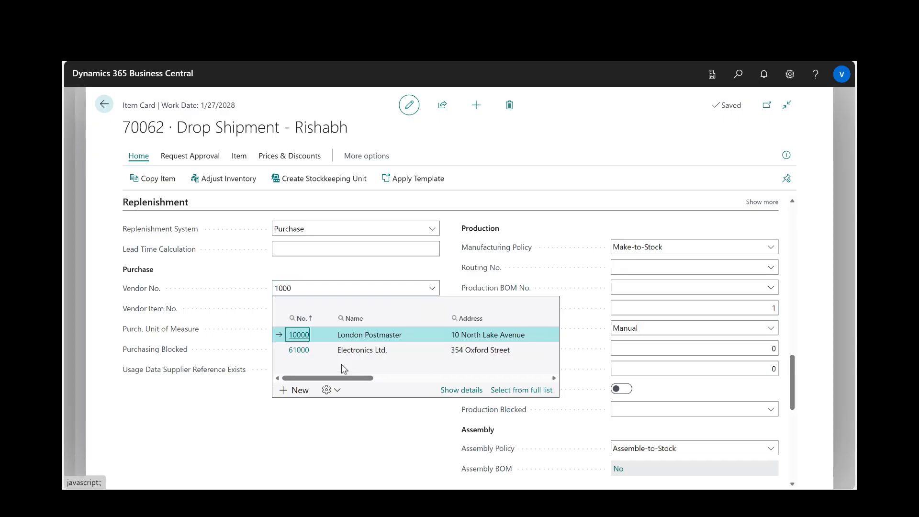
pyautogui.click(301, 335)
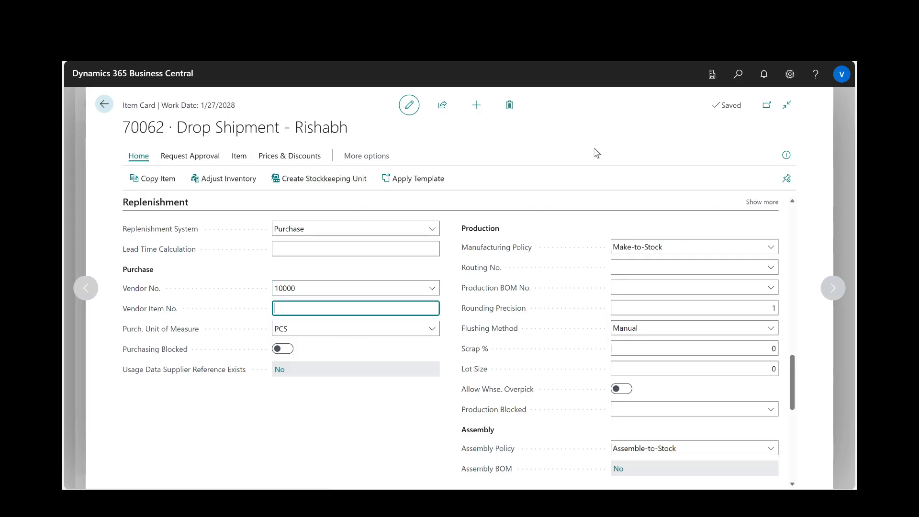
pyautogui.press('Escape')
# - Search for "Sales order" and open the Sales Orders list page
pyautogui.click(738, 76)
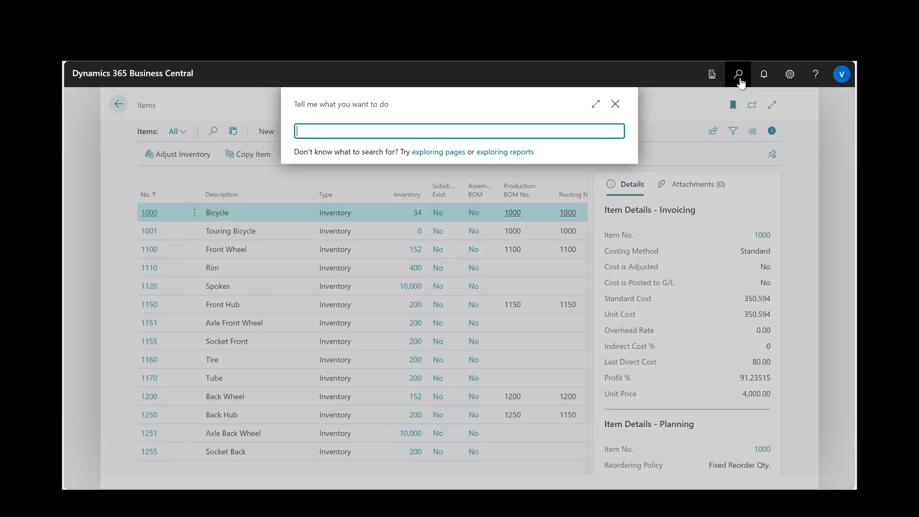
pyautogui.write('Sales order')
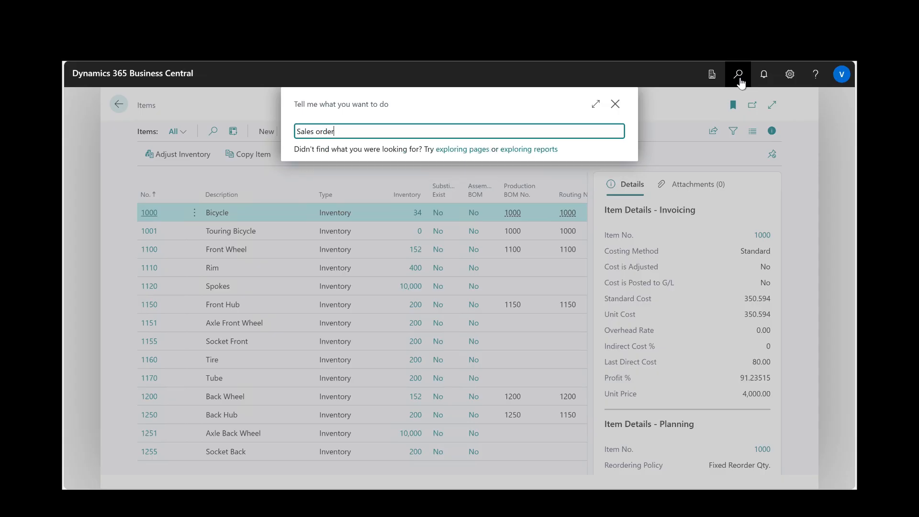
pyautogui.press('Down')
pyautogui.press('Down')
pyautogui.press('Down')
pyautogui.press('Down')
pyautogui.press('Down')
pyautogui.press('Down')
pyautogui.press('Return')
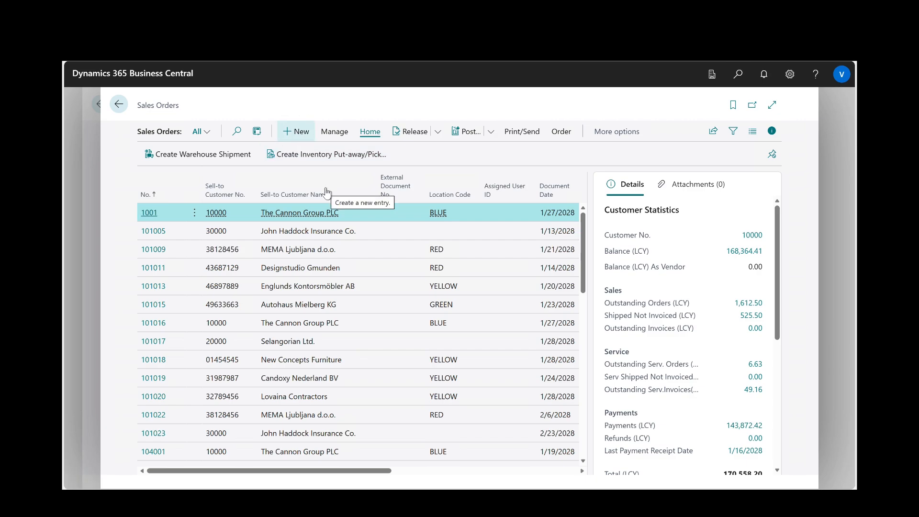
# - Create a new sales order for the customer The Cannon Group PLC
pyautogui.click(297, 132)
pyautogui.click(268, 287)
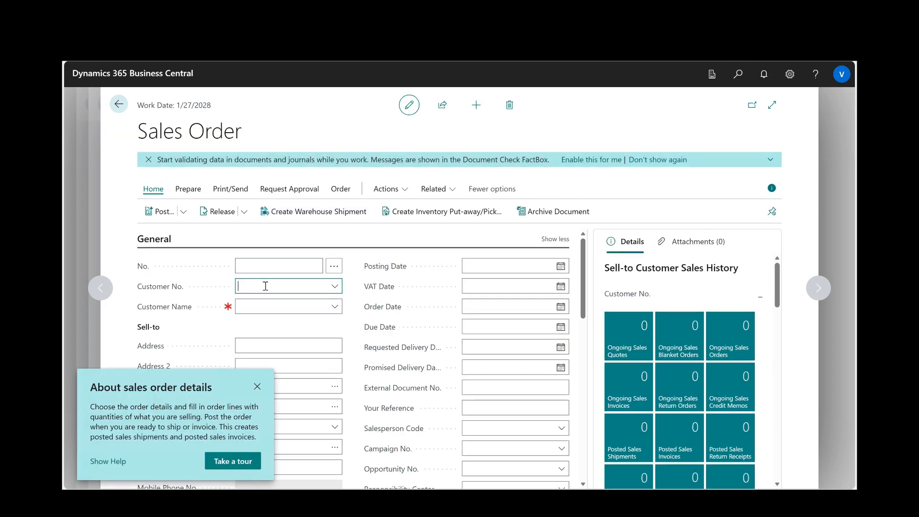
pyautogui.write('1000')
pyautogui.click(279, 333)
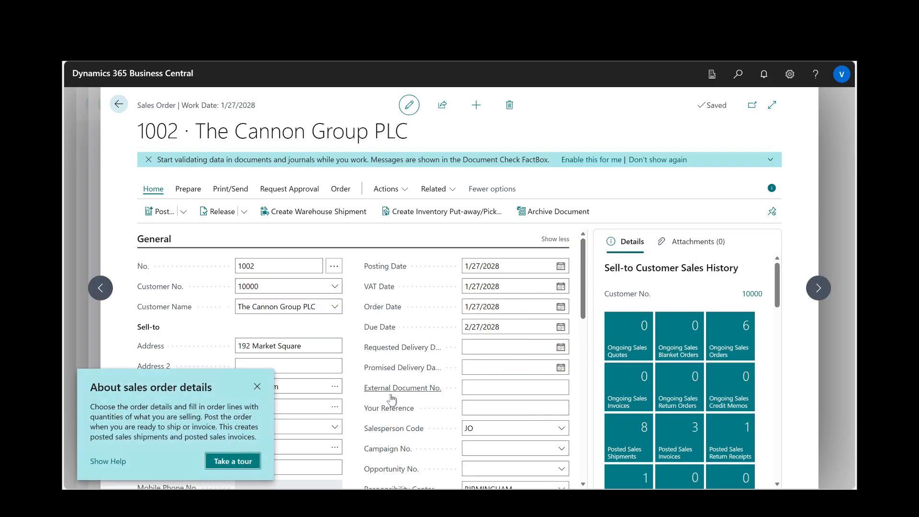
# - Dismiss the sales order tour tip and expand the order to the wide layout without its details pane
pyautogui.click(257, 386)
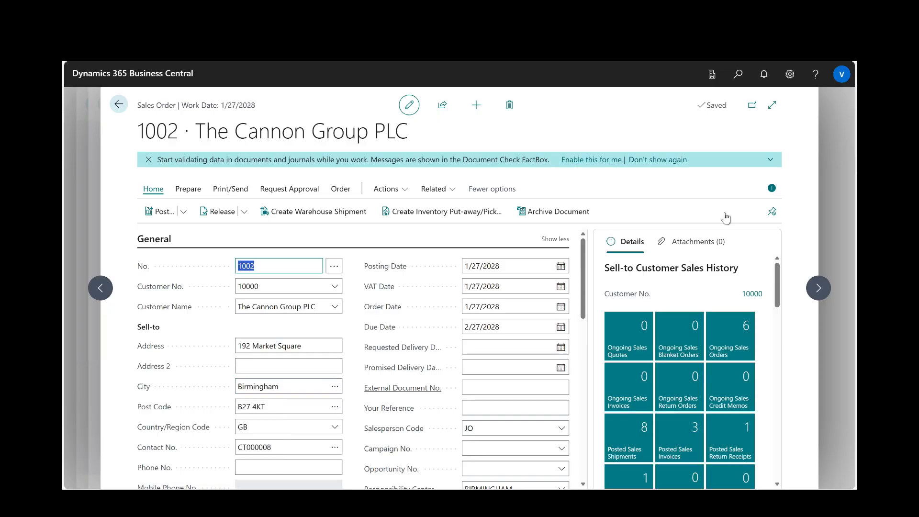
pyautogui.click(771, 188)
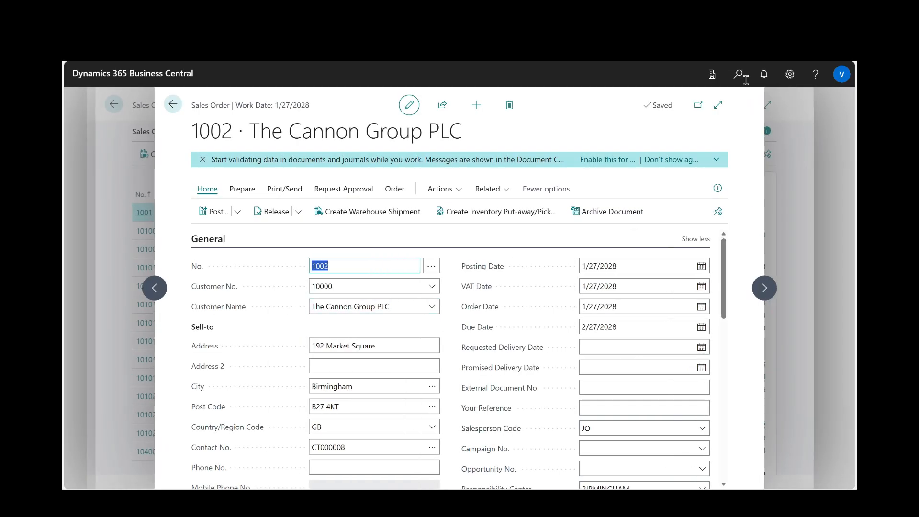
pyautogui.click(718, 104)
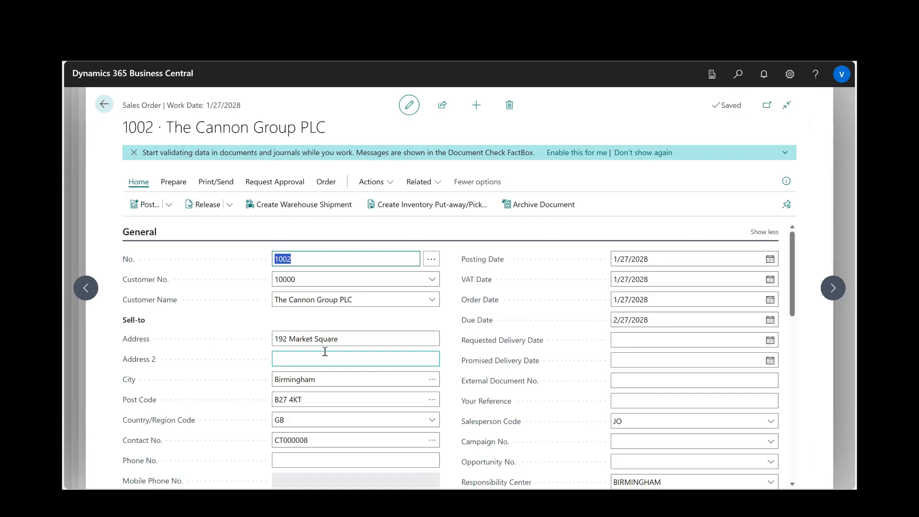
# - Add the newly created drop shipment item to the first line of the sales order, finding it by the name in its description
pyautogui.scroll(-7, 325, 352)
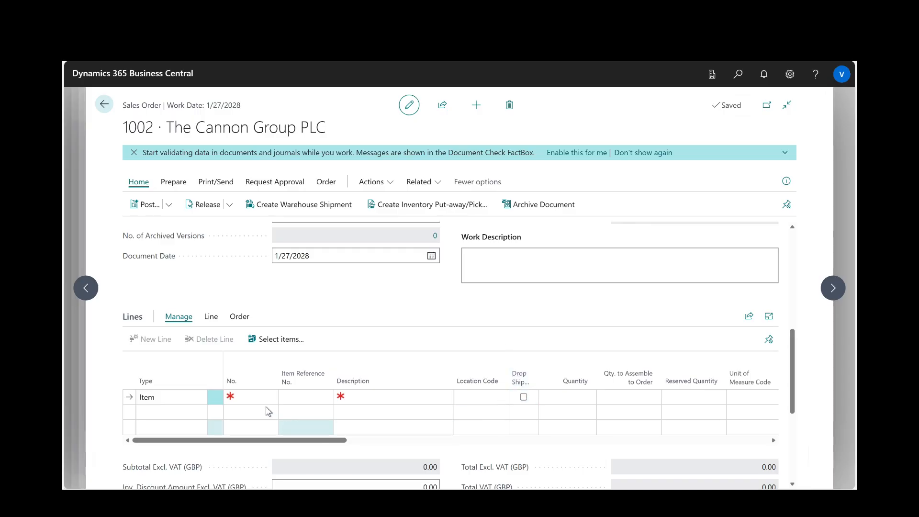
pyautogui.click(257, 398)
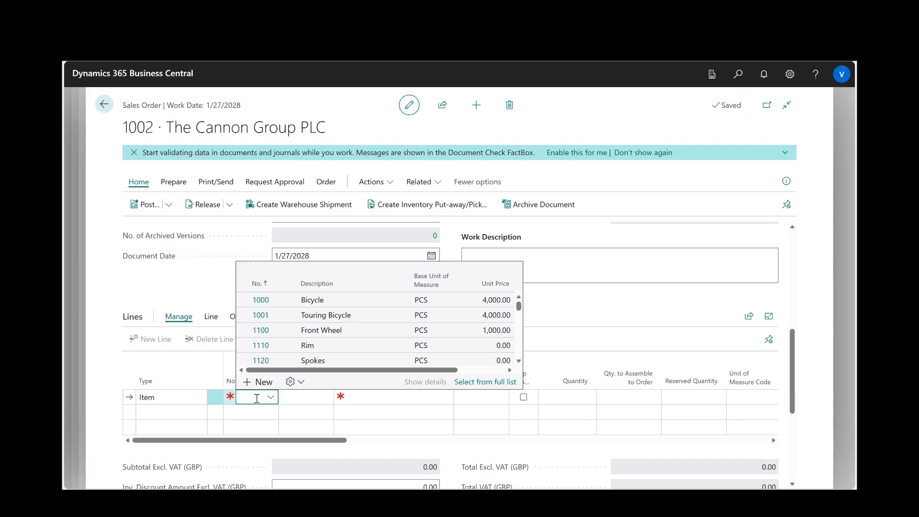
pyautogui.write('rishabh')
pyautogui.press('Return')
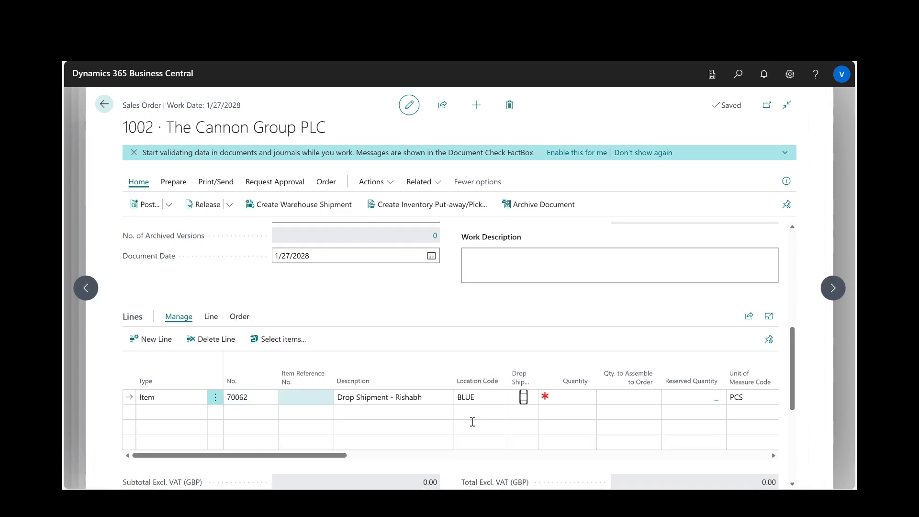
# - Mark the item line as a drop shipment with quantity 10 and a unit price excluding VAT of 100
pyautogui.click(575, 397)
pyautogui.click(524, 397)
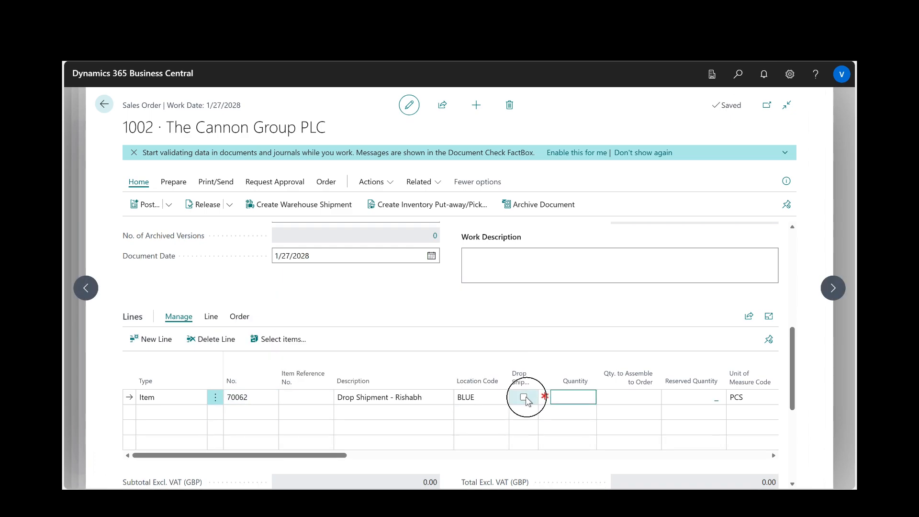
pyautogui.click(566, 396)
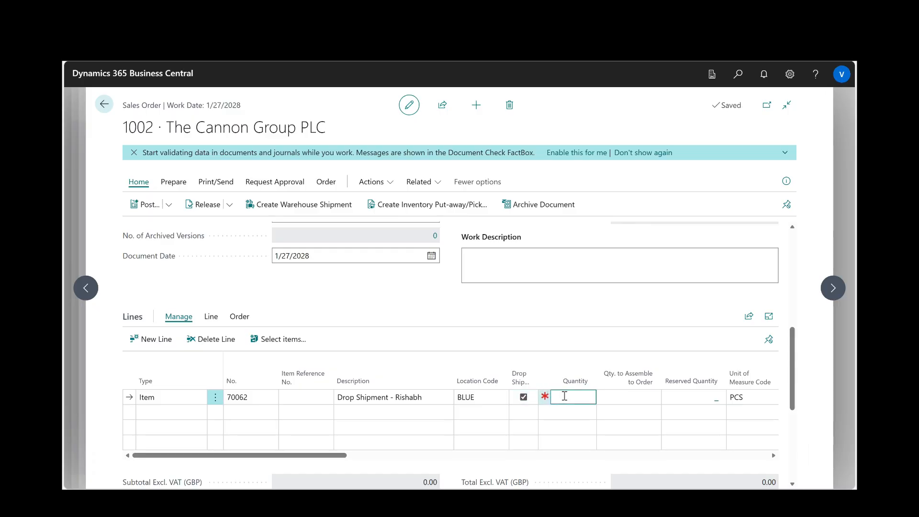
pyautogui.press('Return')
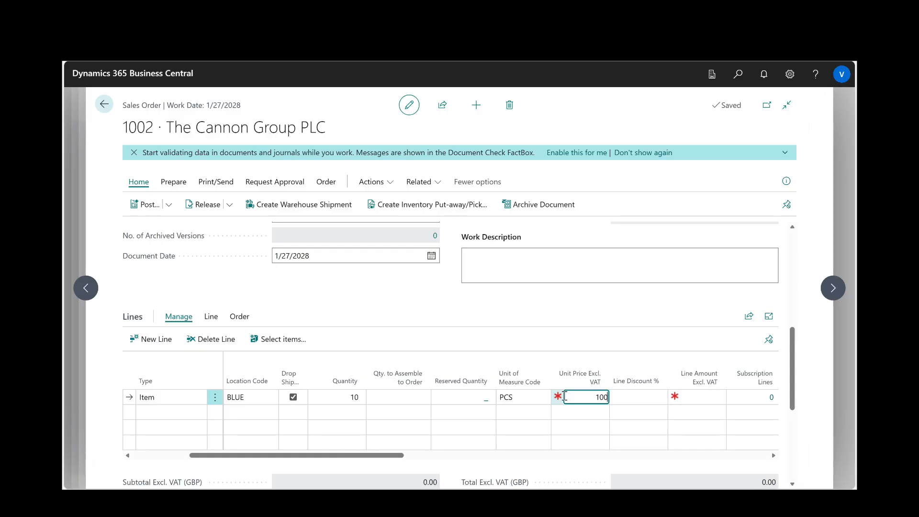
pyautogui.press('Return')
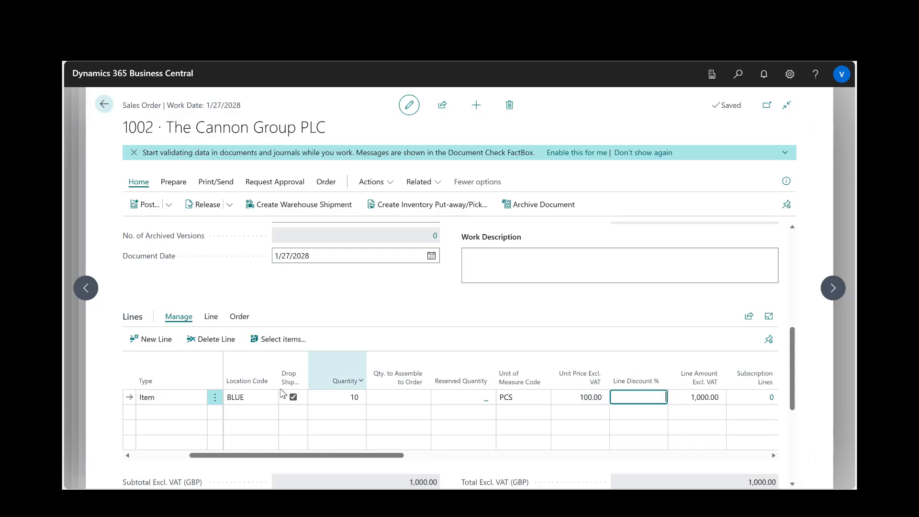
# - Create a purchase order from the sales order for the drop shipment item line, with London Postmaster as the vendor
pyautogui.hscroll(-5, 288, 398)
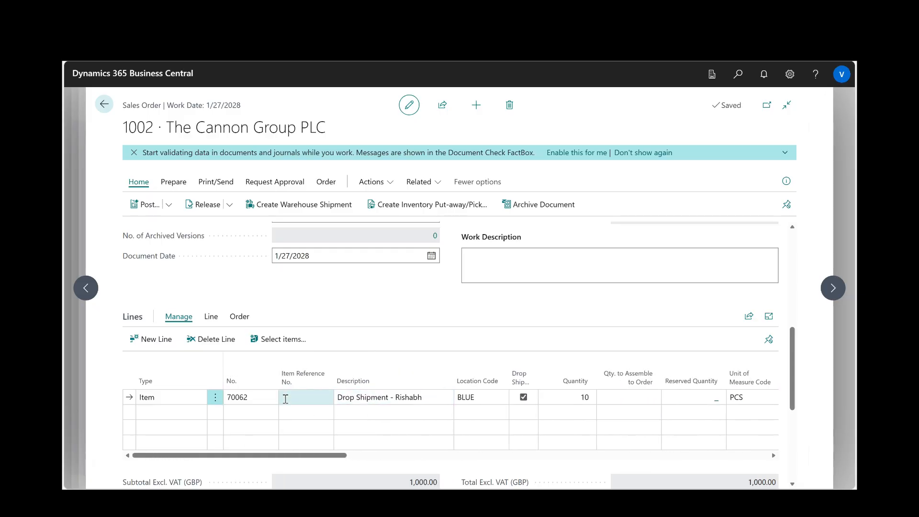
pyautogui.moveTo(439, 378)
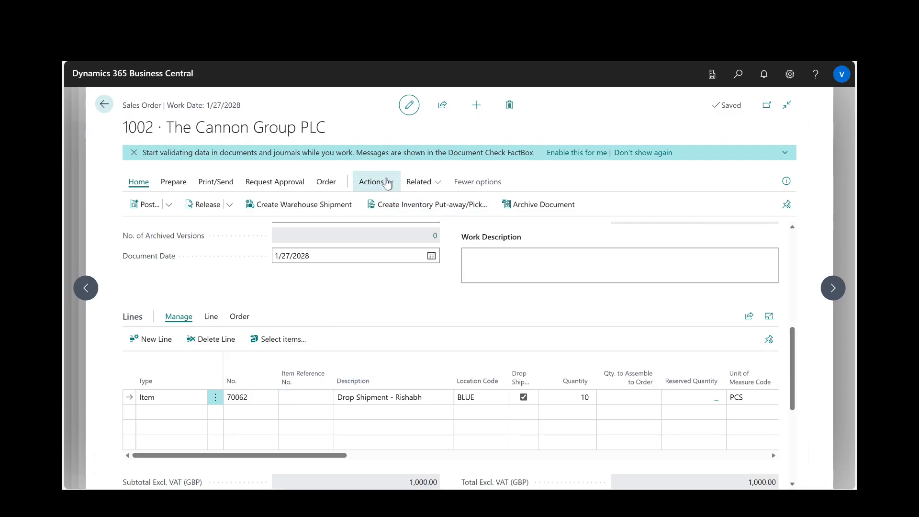
pyautogui.click(388, 182)
pyautogui.moveTo(386, 203)
pyautogui.moveTo(487, 205)
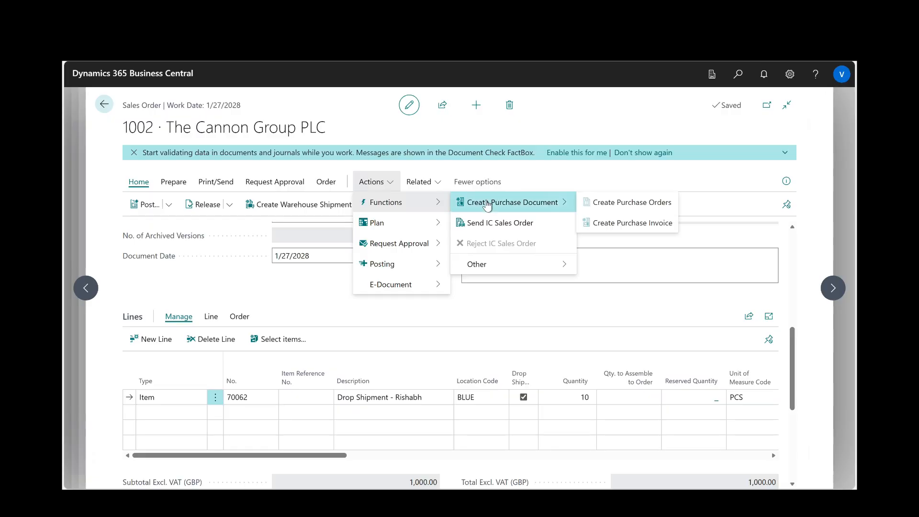
pyautogui.click(602, 204)
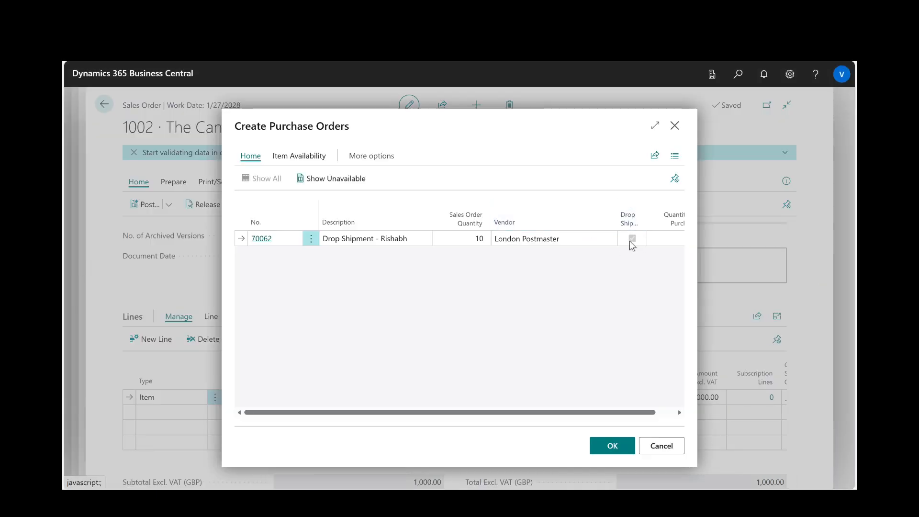
pyautogui.moveTo(628, 410); pyautogui.dragTo(472, 410)
pyautogui.click(600, 446)
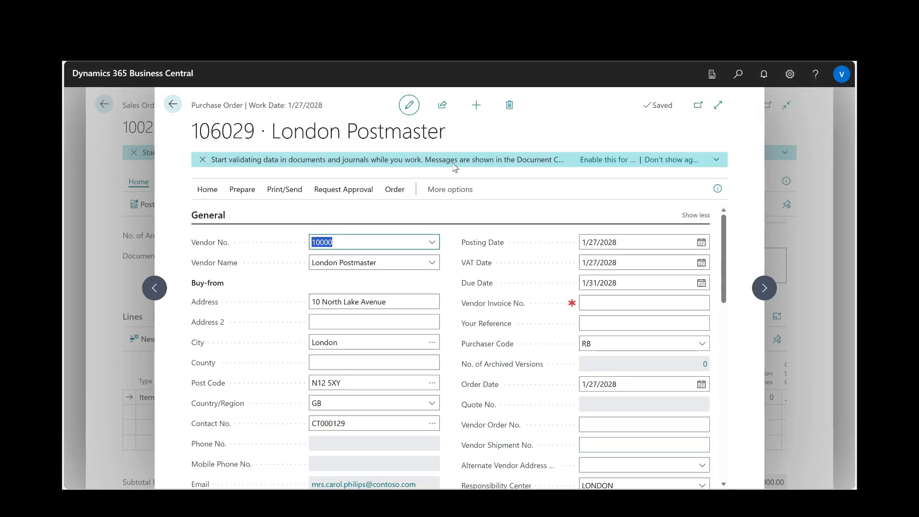
# - Expand the new purchase order to the wide layout and post it with the Receive option only
pyautogui.click(718, 105)
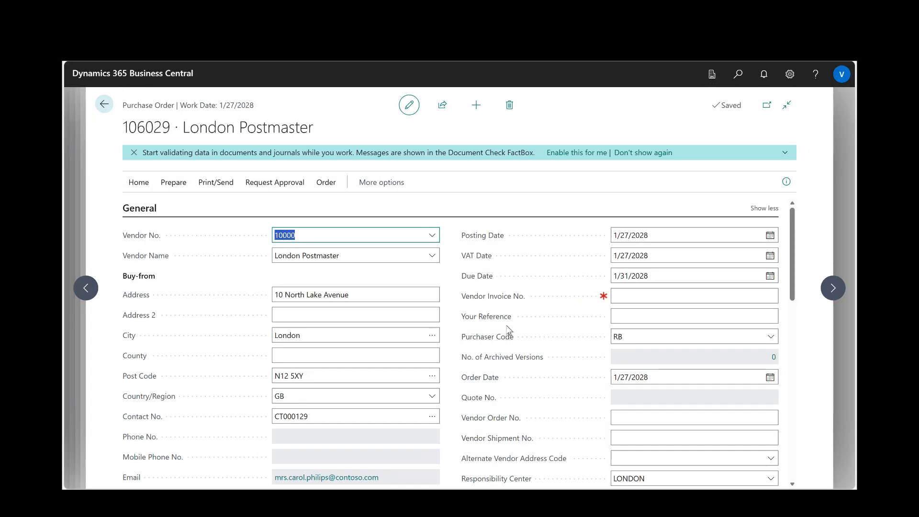
pyautogui.scroll(-6, 508, 337)
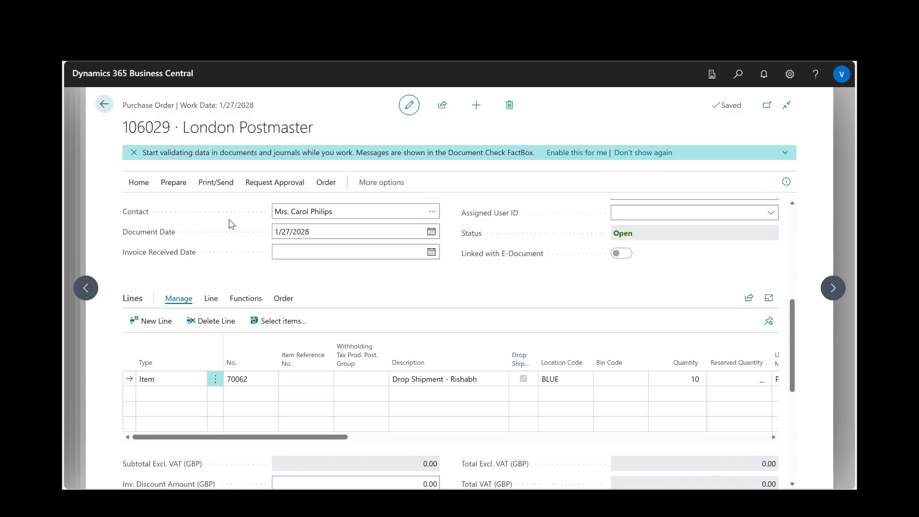
pyautogui.click(139, 184)
pyautogui.click(141, 205)
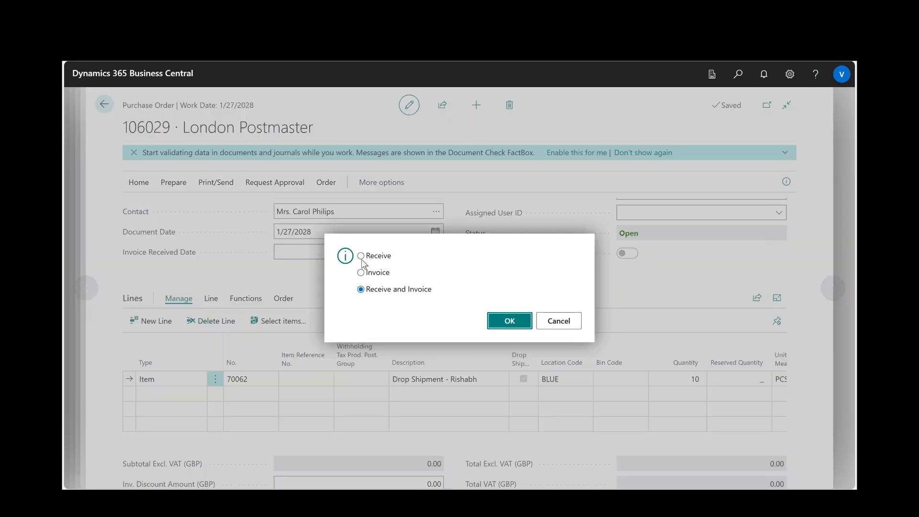
pyautogui.click(370, 257)
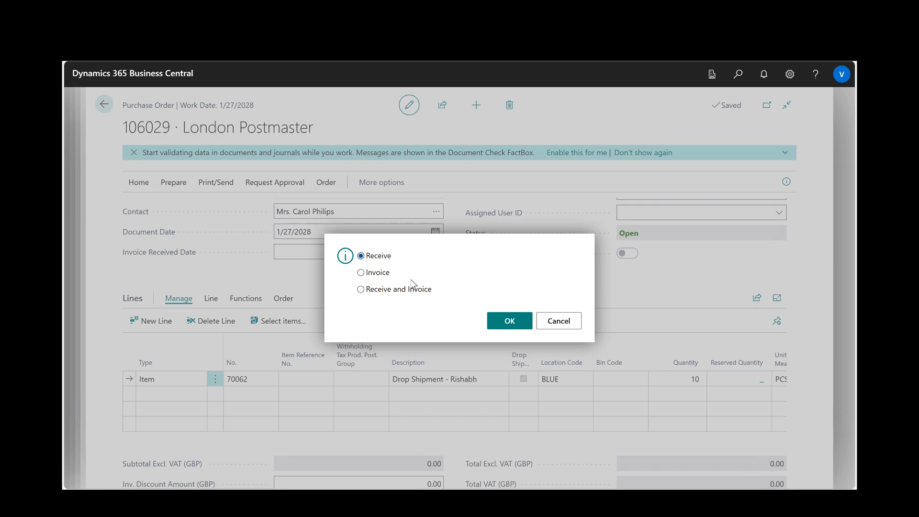
pyautogui.click(508, 321)
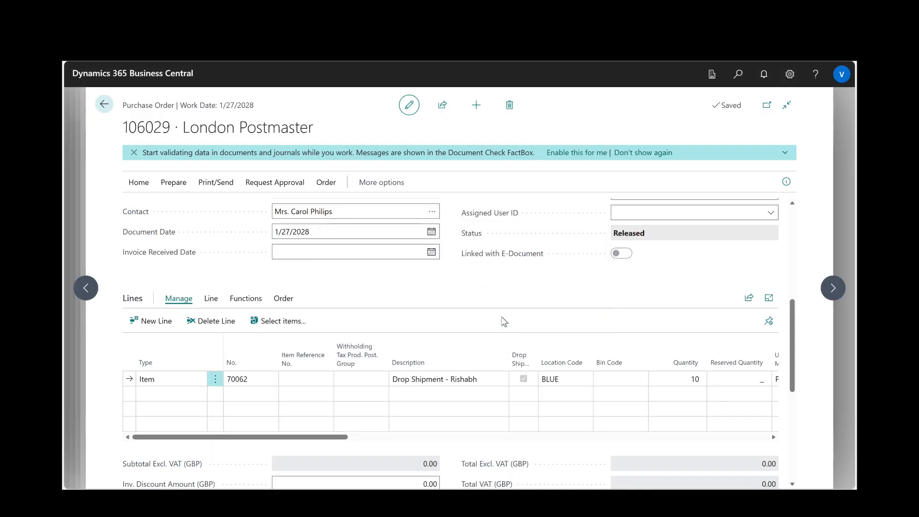
# - Examine the item line on the purchase order's posted receipt and return to the sales order
pyautogui.scroll(5, 550, 305)
pyautogui.click(328, 182)
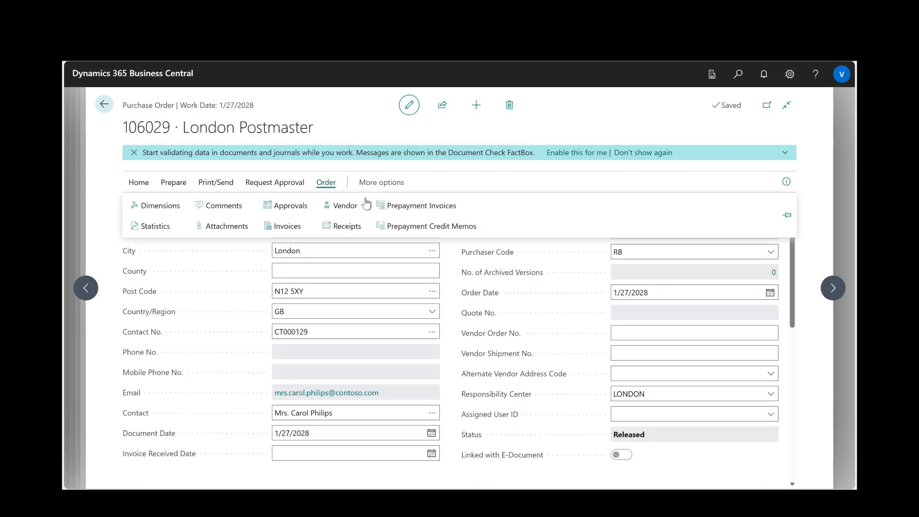
pyautogui.click(335, 226)
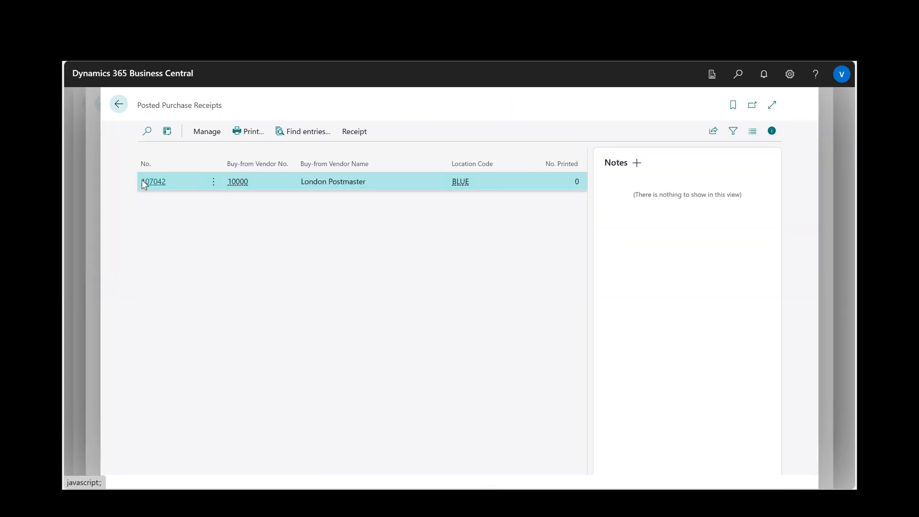
pyautogui.click(144, 182)
pyautogui.scroll(-5, 401, 312)
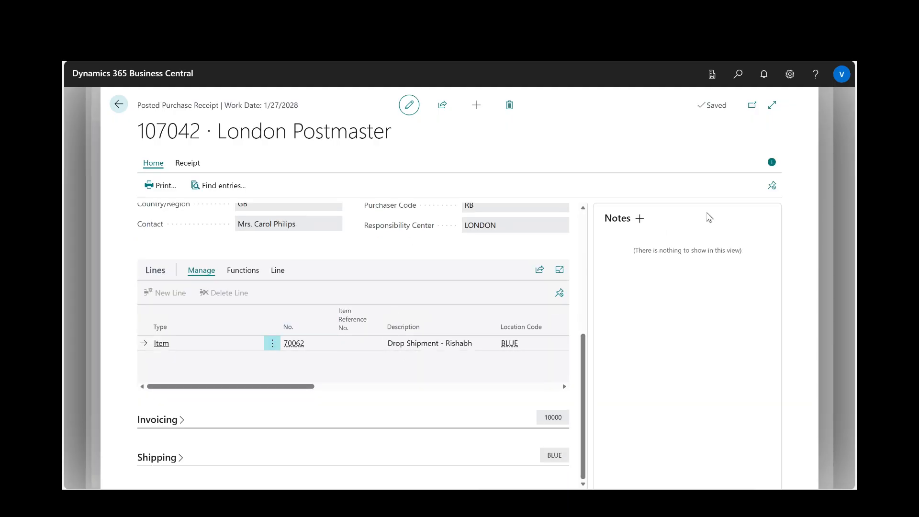
pyautogui.press('Escape')
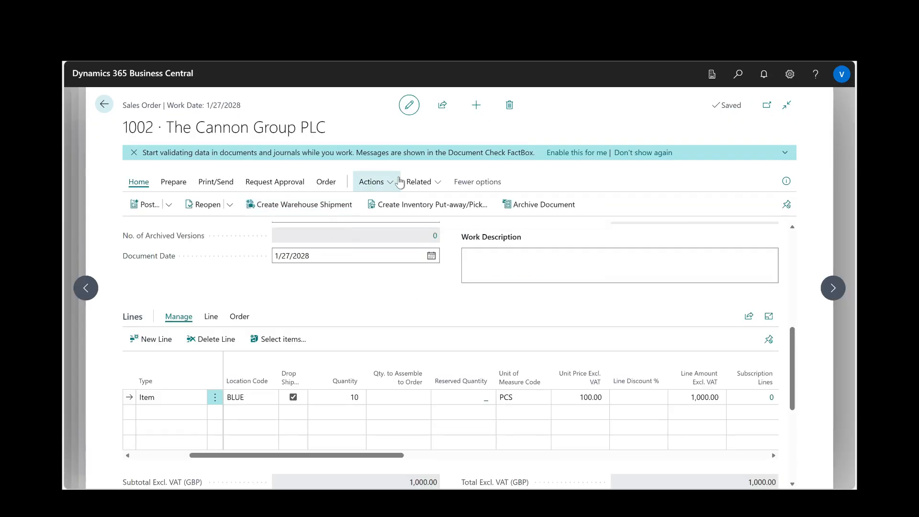
# - Open the posted sales shipment linked to the sales order and examine its item line
pyautogui.click(415, 183)
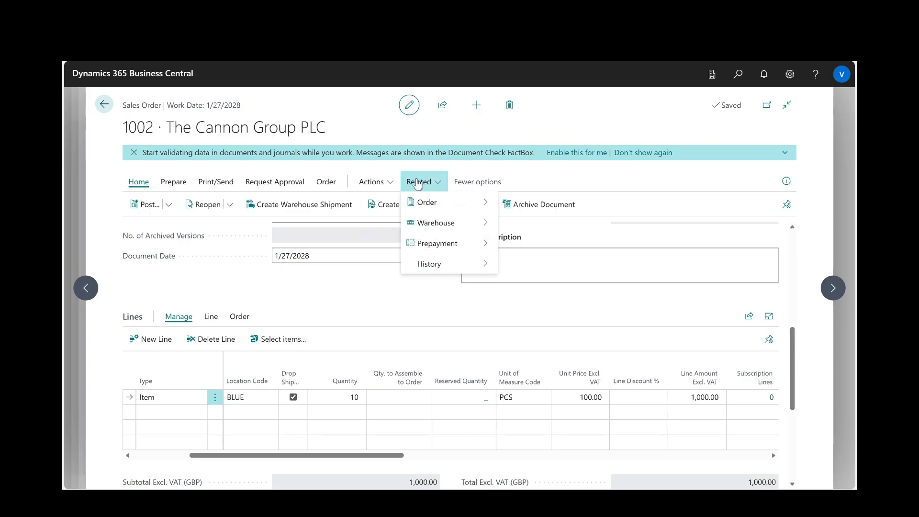
pyautogui.click(326, 182)
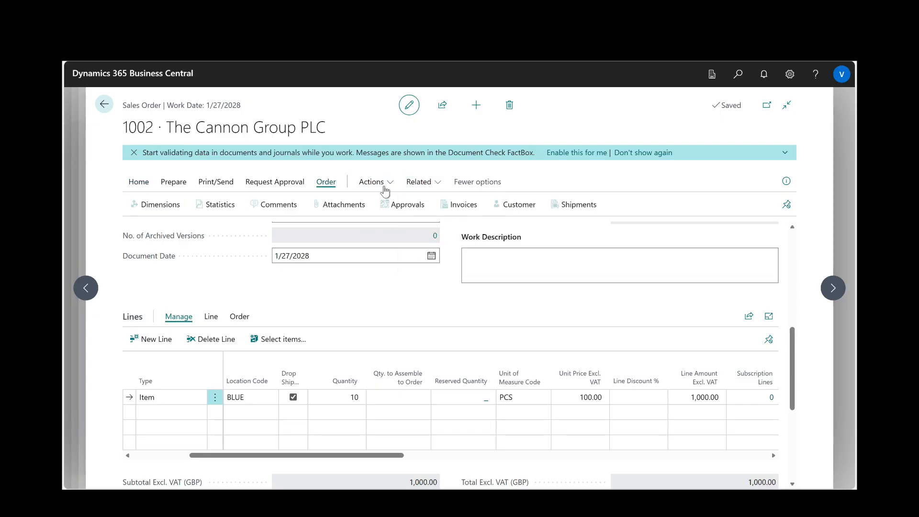
pyautogui.click(583, 212)
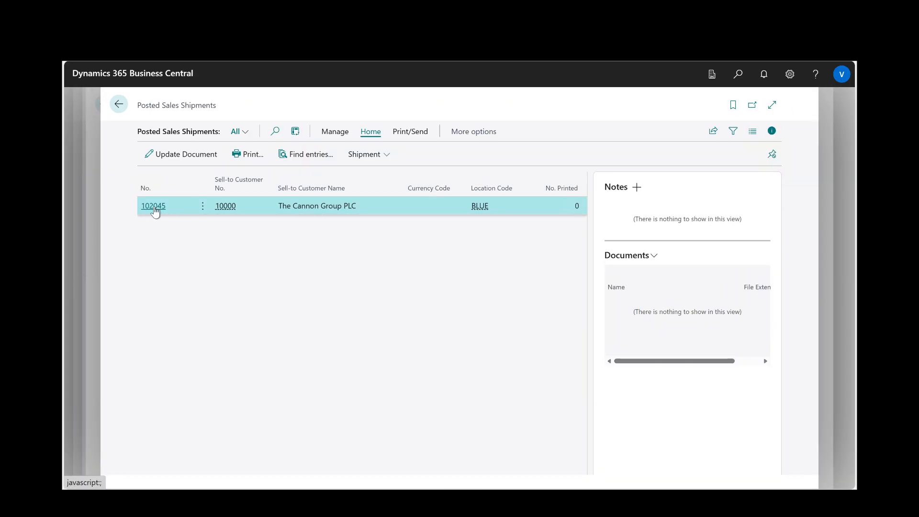
pyautogui.click(153, 207)
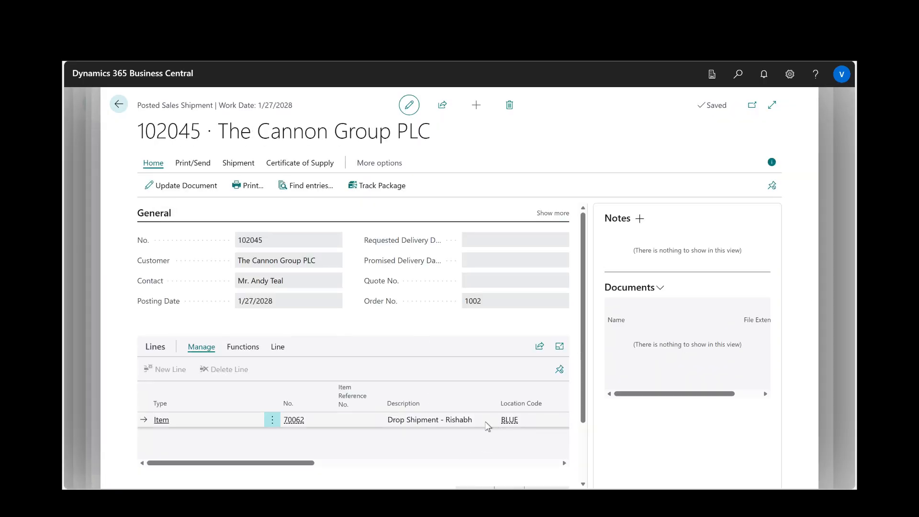
pyautogui.hscroll(5, 481, 425)
pyautogui.hscroll(-5, 481, 424)
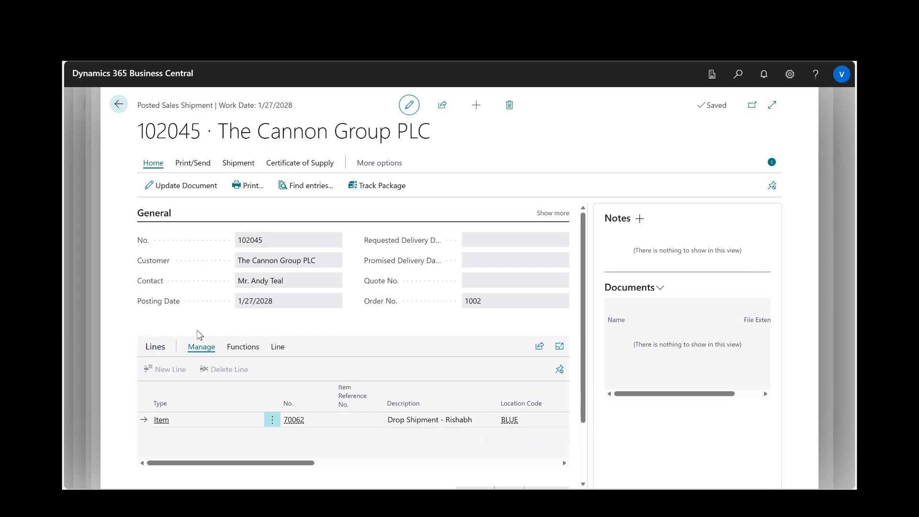
# - Undo the shipment of the drop shipment item line and check the quantities on the posted shipment's lines
pyautogui.click(237, 347)
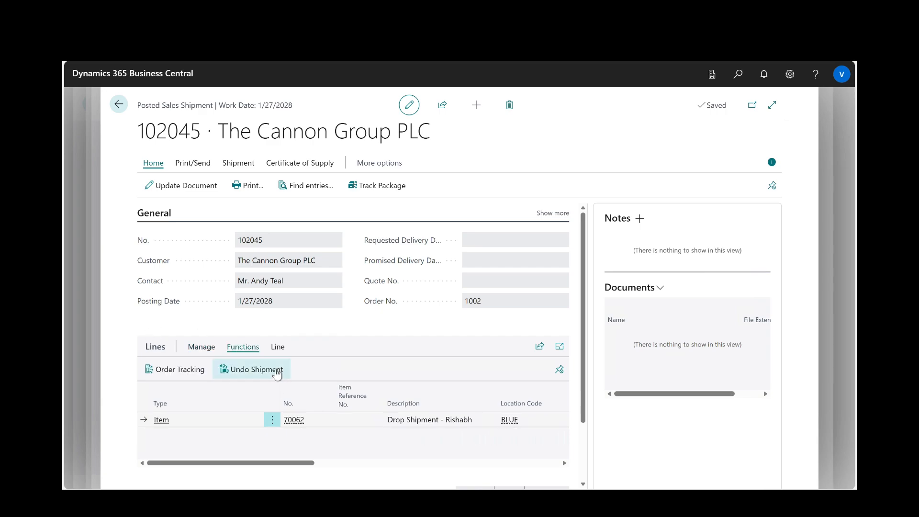
pyautogui.click(276, 371)
pyautogui.click(515, 315)
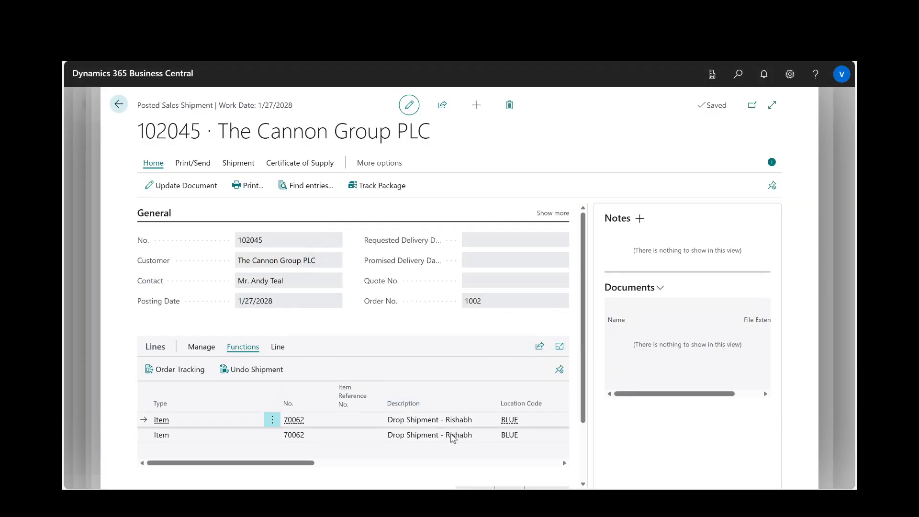
pyautogui.click(453, 437)
pyautogui.hscroll(3, 450, 438)
pyautogui.hscroll(2, 449, 440)
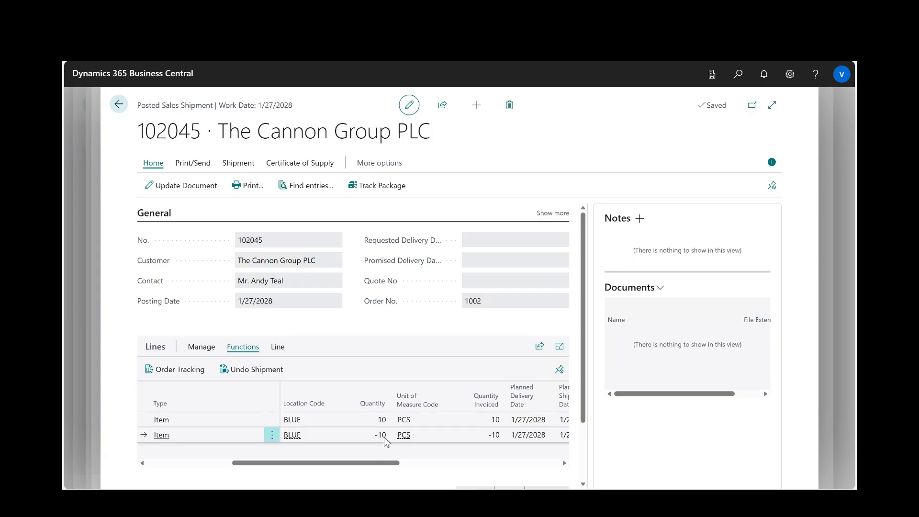
# - Return to the sales order and open the drop shipment purchase order linked to its item line
pyautogui.press('Escape')
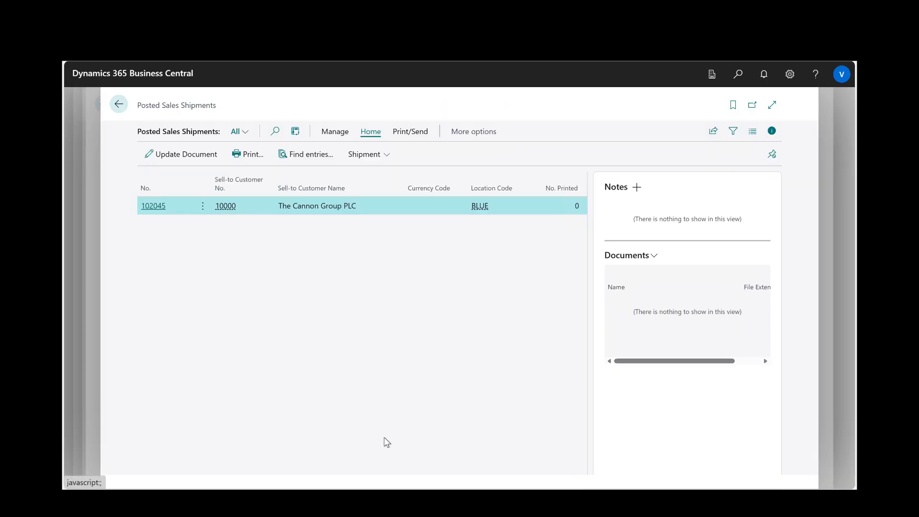
pyautogui.press('Escape')
pyautogui.click(213, 318)
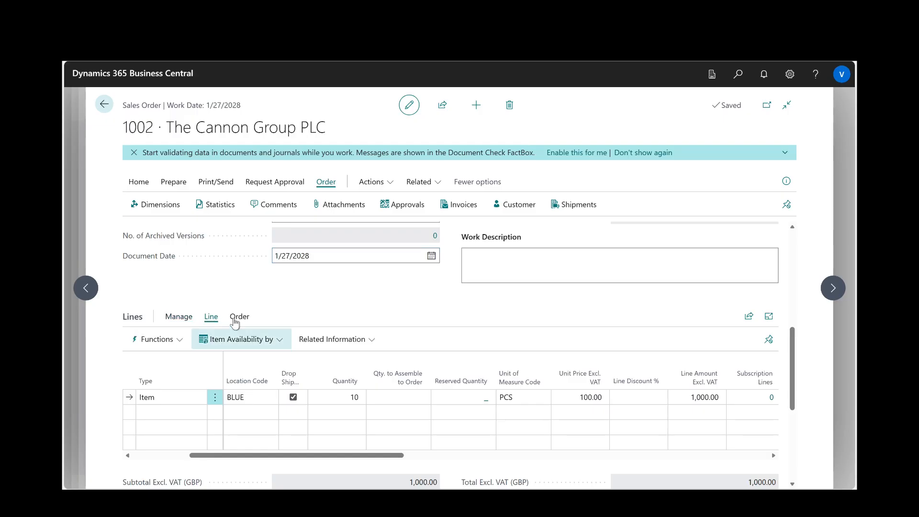
pyautogui.click(240, 317)
pyautogui.click(186, 340)
pyautogui.click(182, 358)
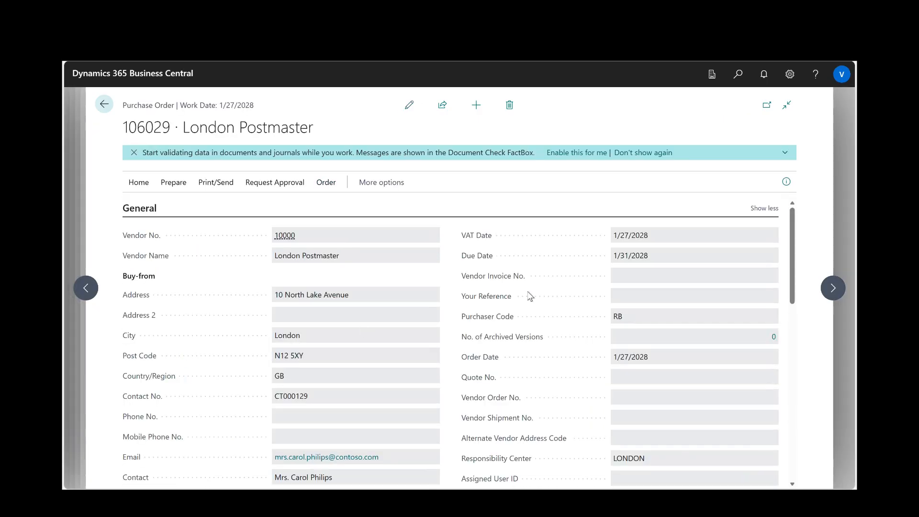
# - Check the line quantities on the purchase order's posted receipt, and return to the sales order
pyautogui.scroll(-4, 530, 296)
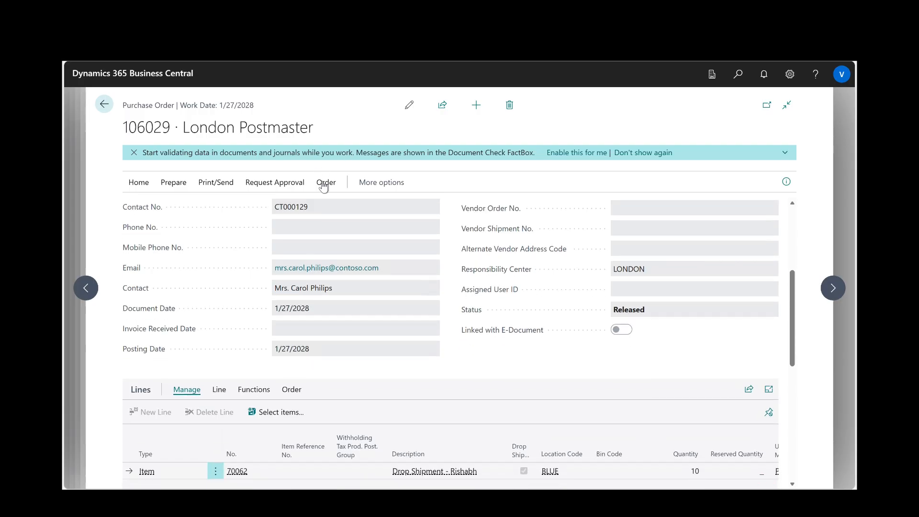
pyautogui.click(324, 183)
pyautogui.click(337, 227)
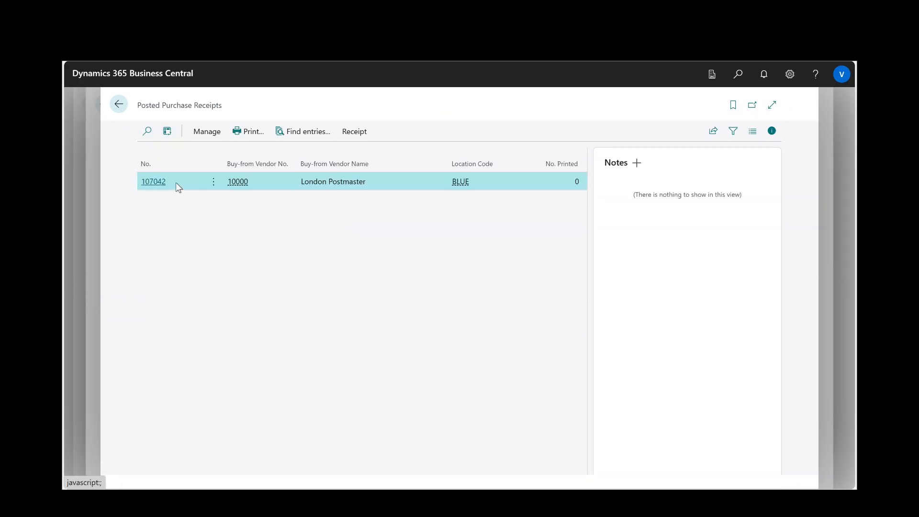
pyautogui.click(160, 186)
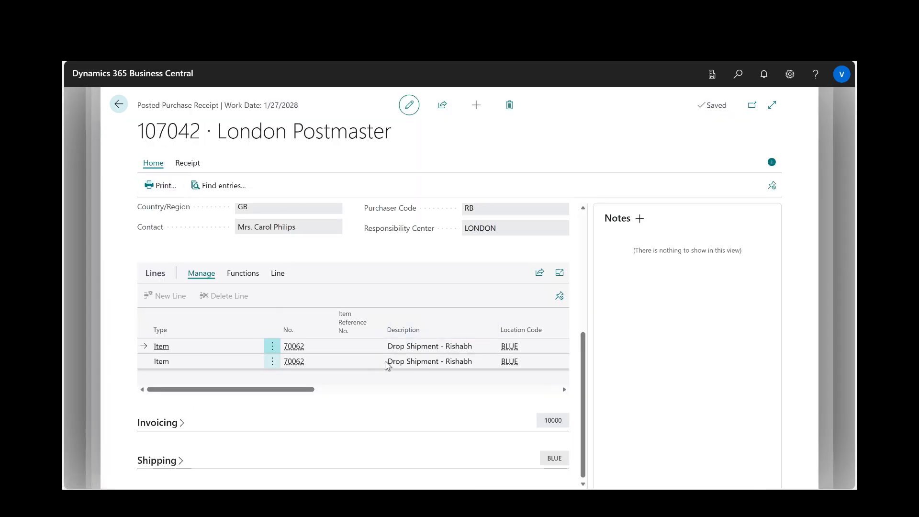
pyautogui.hscroll(3, 388, 365)
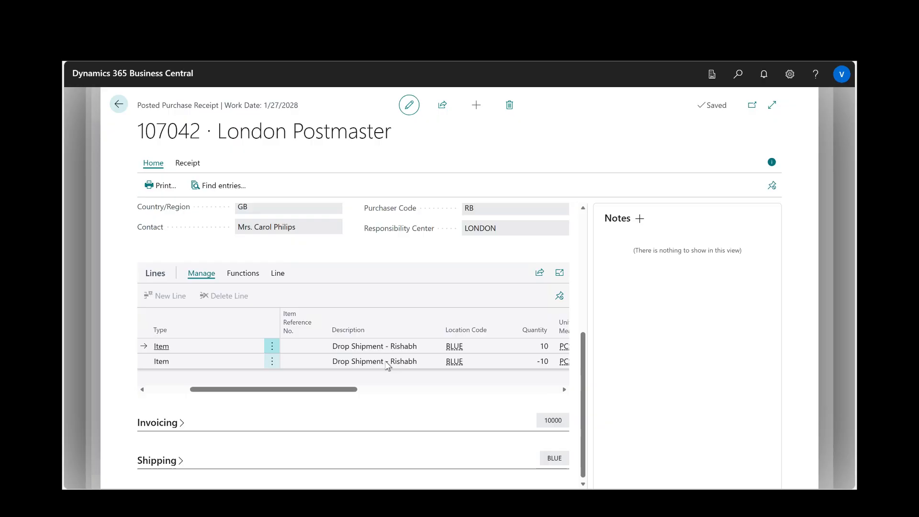
pyautogui.press('Escape')
pyautogui.press('Escape')
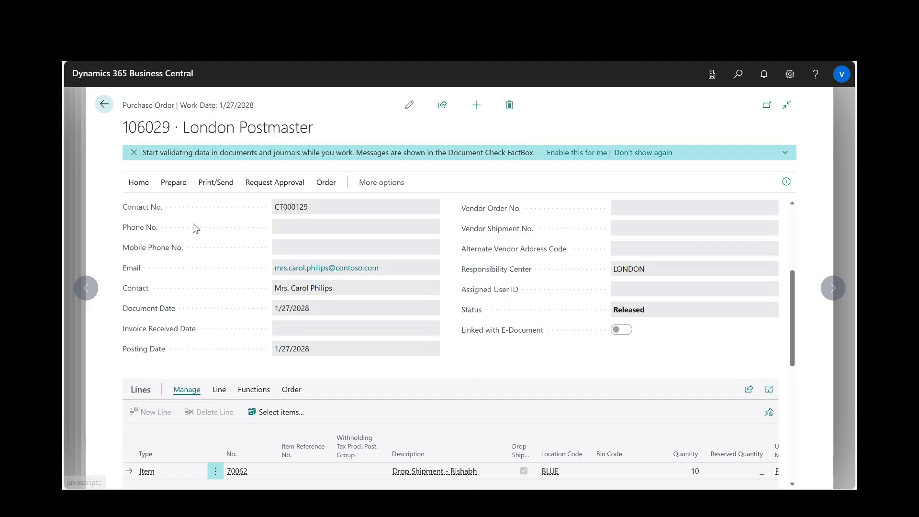
pyautogui.press('Escape')
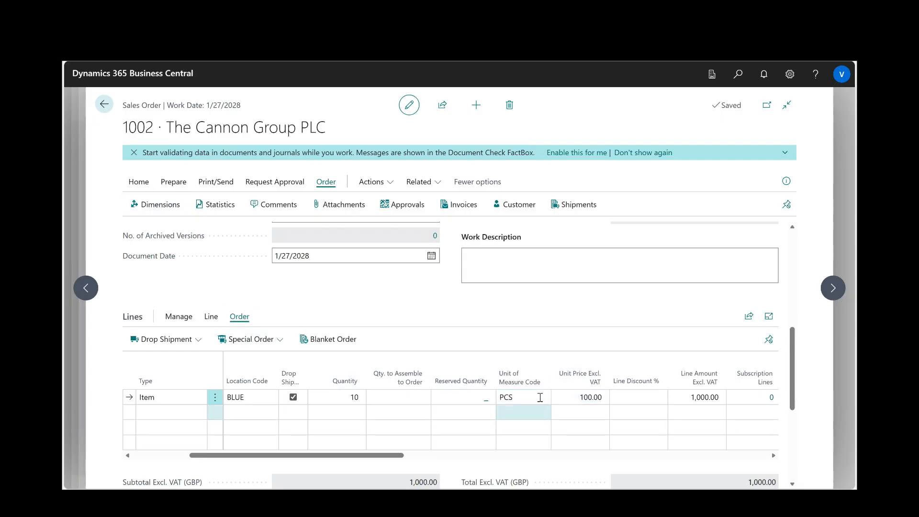
# - Review the item line's quantities on the sales order and post the order again as a shipment only, without invoicing
pyautogui.hscroll(3, 425, 404)
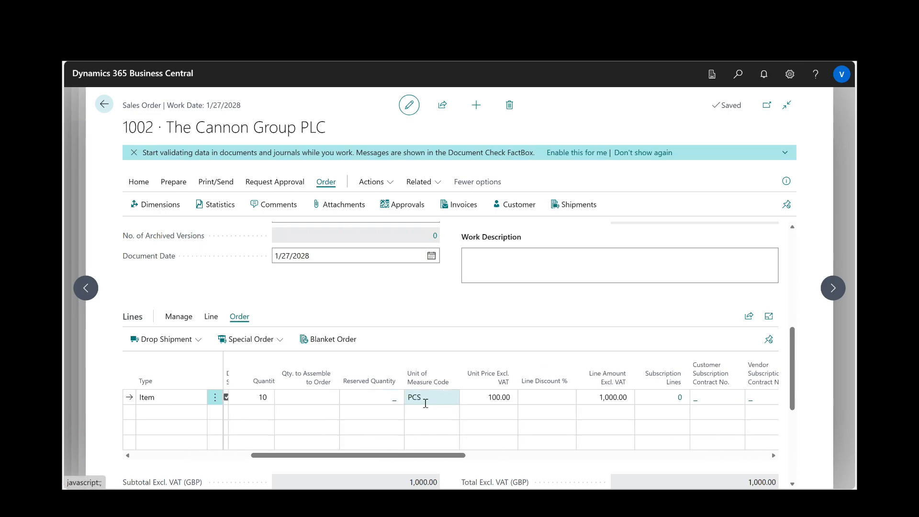
pyautogui.hscroll(5, 425, 404)
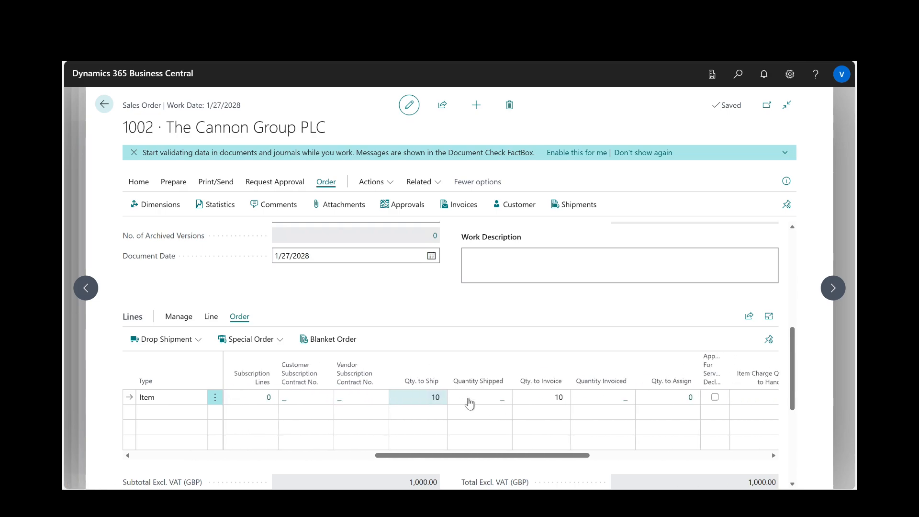
pyautogui.click(434, 399)
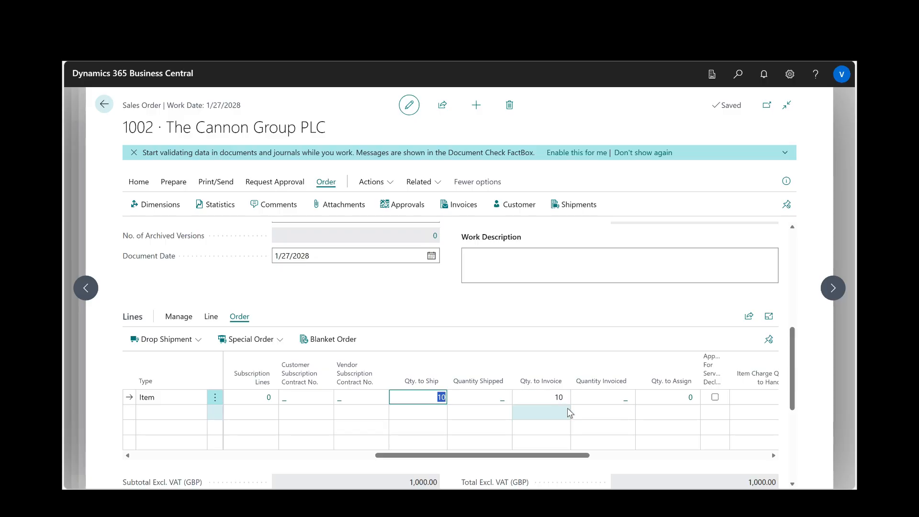
pyautogui.click(139, 182)
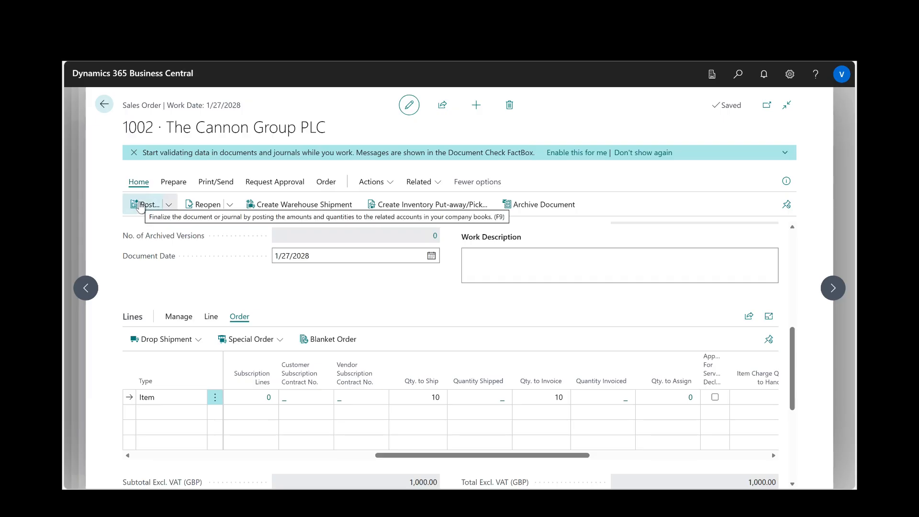
pyautogui.click(140, 206)
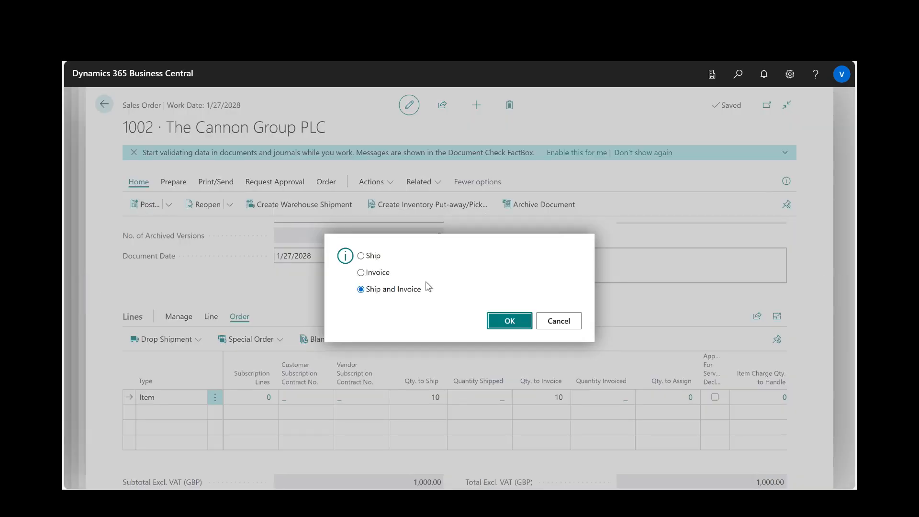
pyautogui.click(372, 258)
pyautogui.click(519, 322)
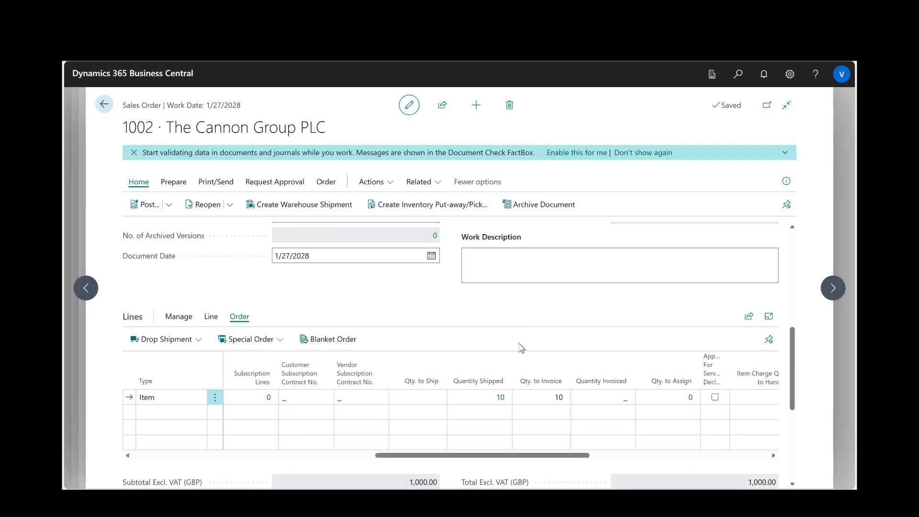
# - Examine the posted shipment lines behind the item line's shipped quantity, open the newest shipment document, and return to the sales order
pyautogui.click(500, 398)
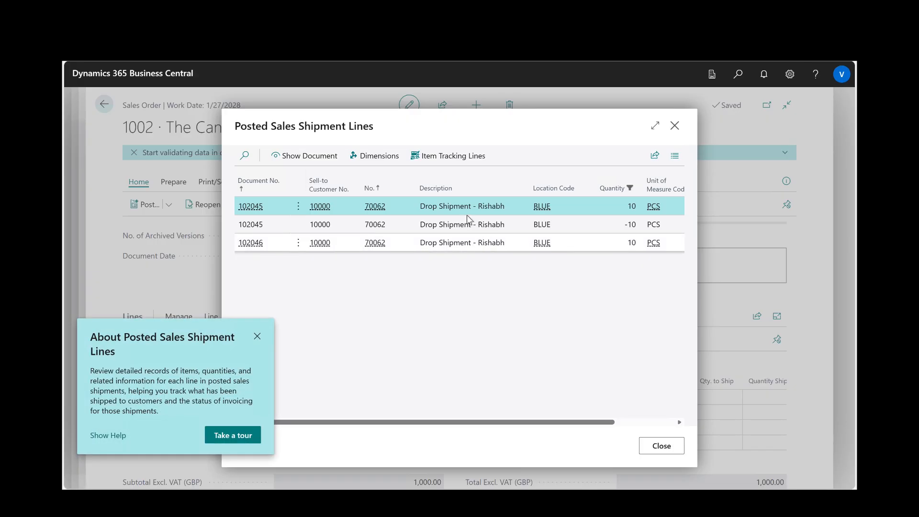
pyautogui.keyDown('shift'); pyautogui.click(484, 224); pyautogui.keyUp('shift')
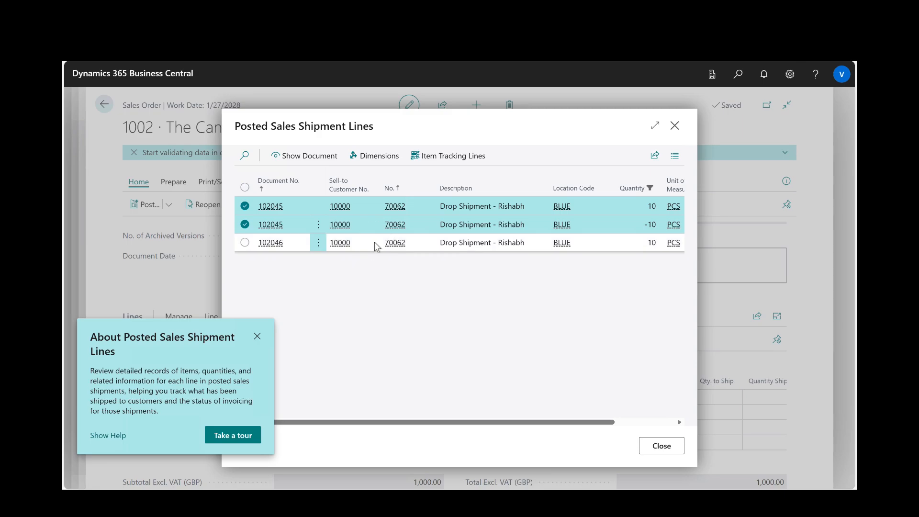
pyautogui.click(247, 243)
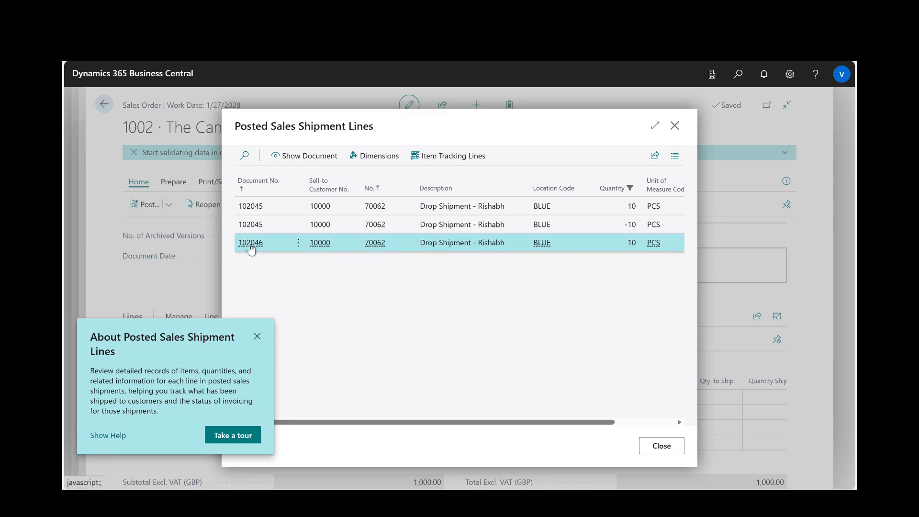
pyautogui.moveTo(250, 247)
pyautogui.click(307, 156)
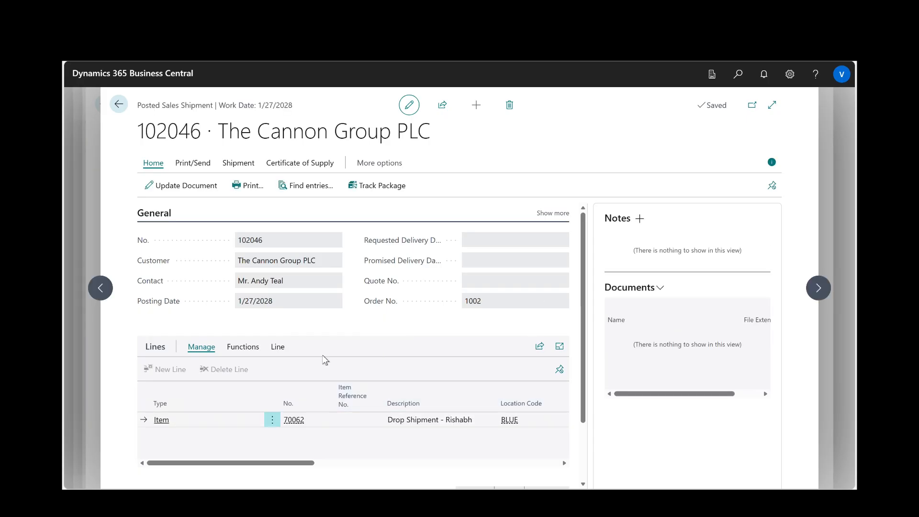
pyautogui.click(119, 111)
pyautogui.click(674, 127)
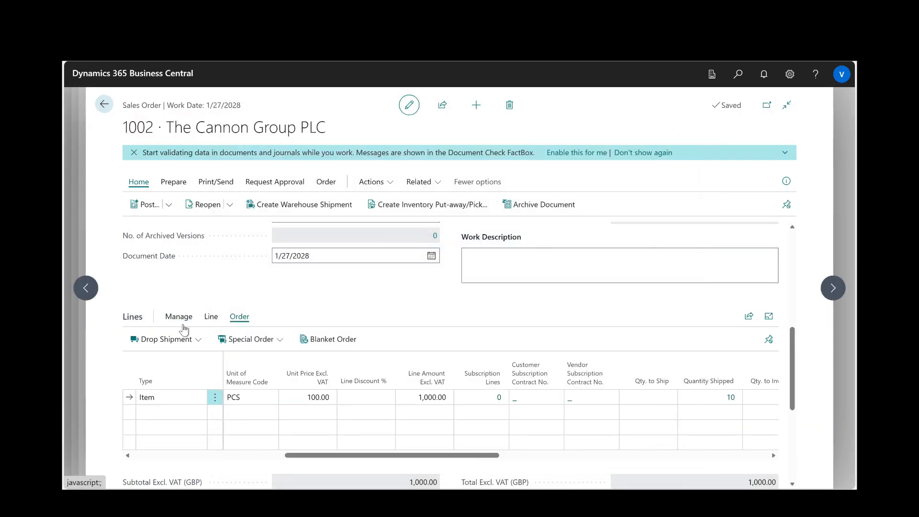
# - Go through the linked drop shipment purchase order to its newest posted receipt, inspect the item line, and return to the sales order
pyautogui.click(188, 340)
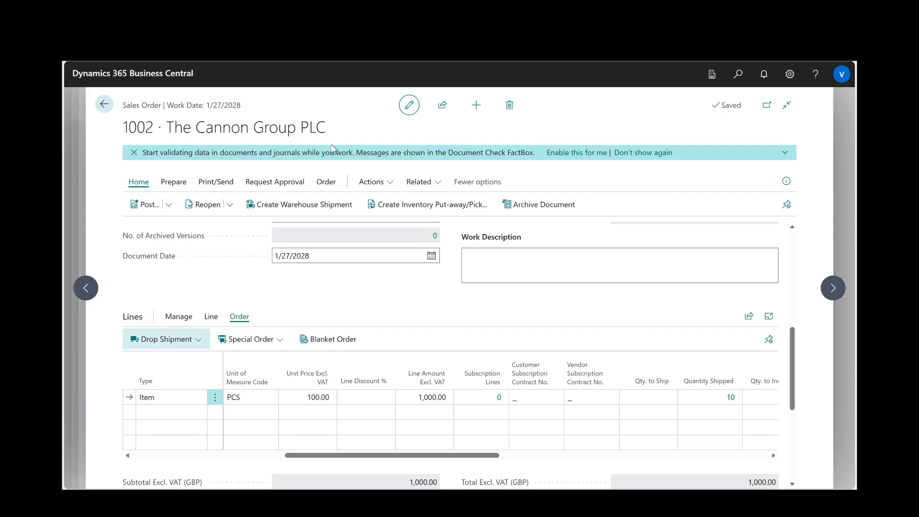
pyautogui.click(326, 184)
pyautogui.click(341, 225)
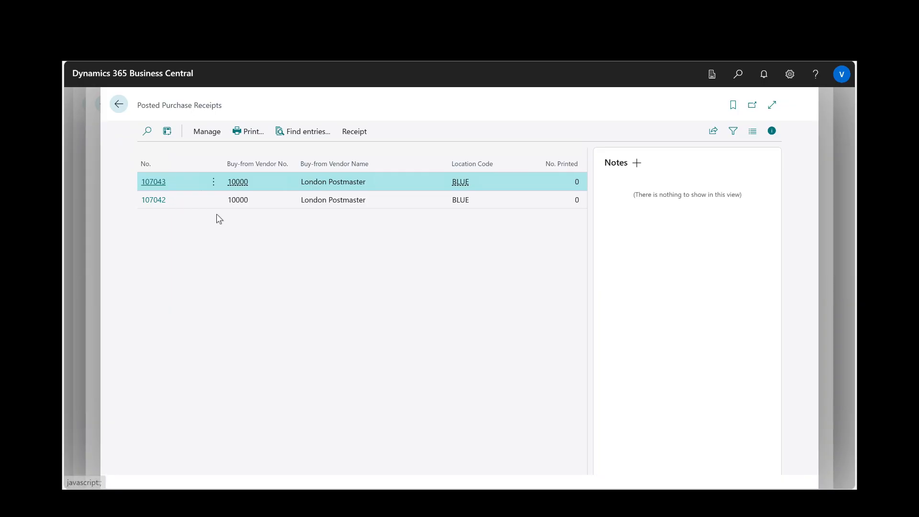
pyautogui.click(159, 182)
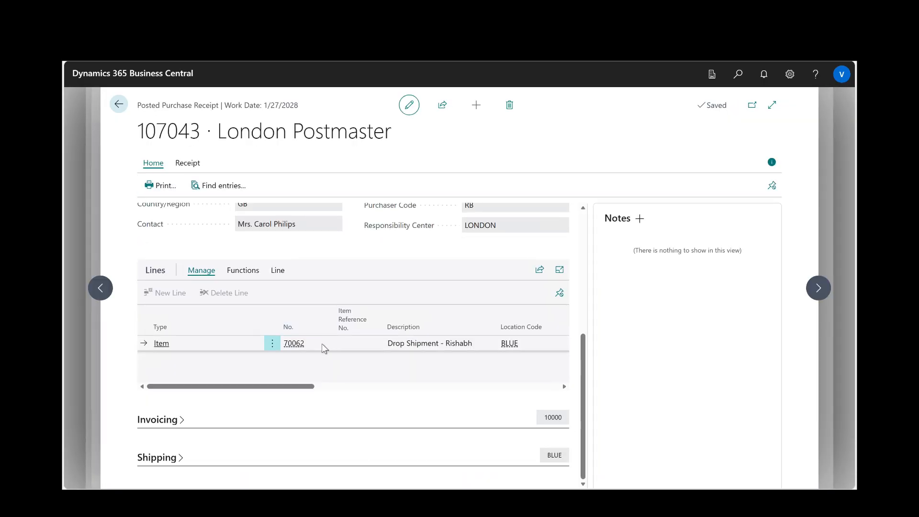
pyautogui.press('Escape')
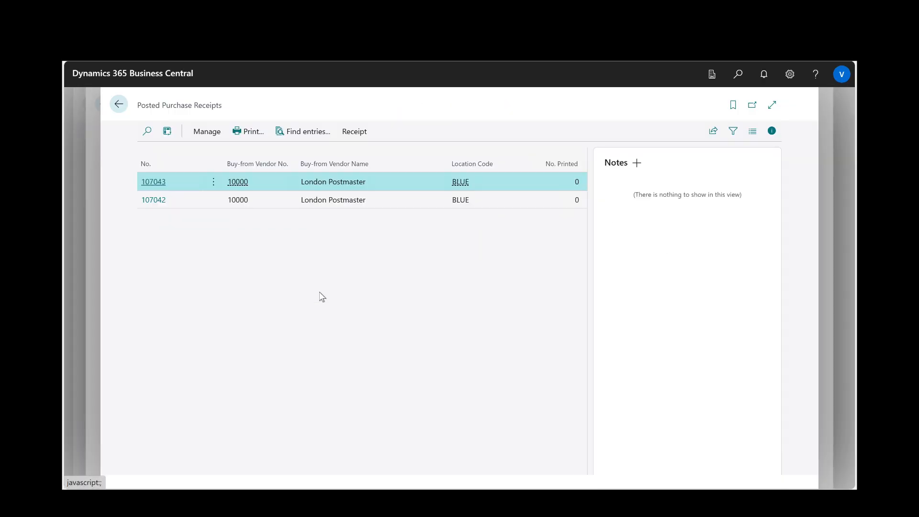
pyautogui.press('Escape')
pyautogui.press('Escape')
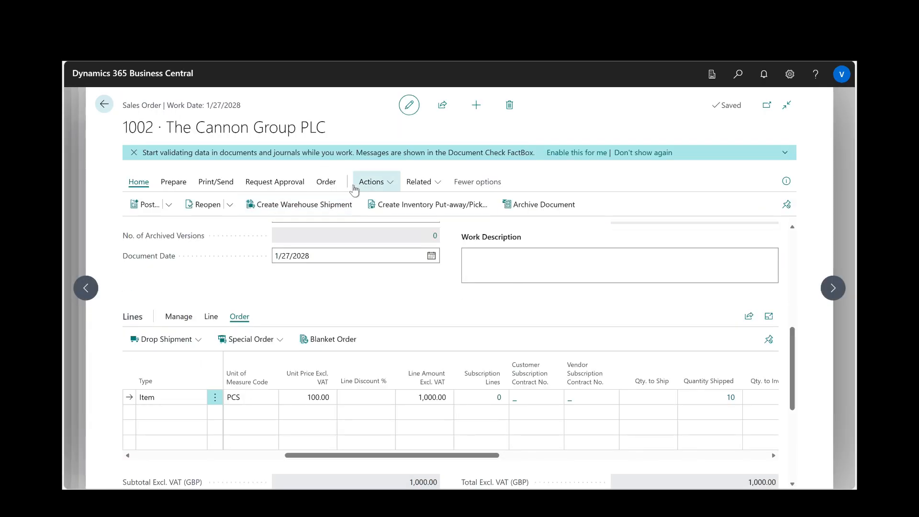
# - Undo the newest posted sales shipment's item line, and check the quantities to ship and shipped on the sales order line
pyautogui.click(327, 183)
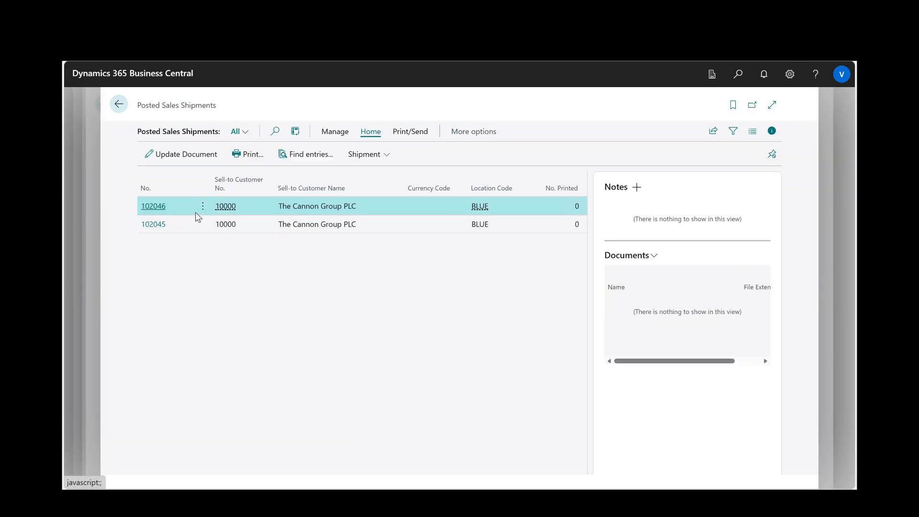
pyautogui.click(154, 206)
pyautogui.click(242, 346)
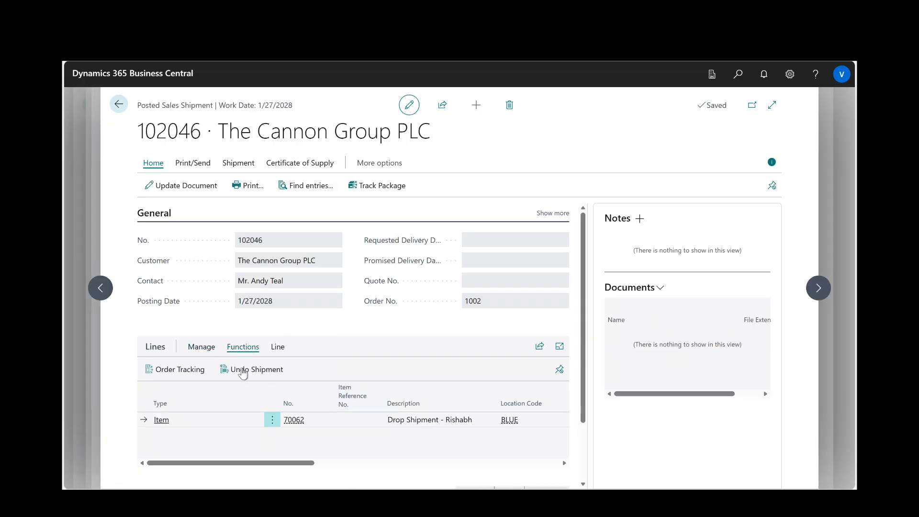
pyautogui.click(246, 374)
pyautogui.click(511, 312)
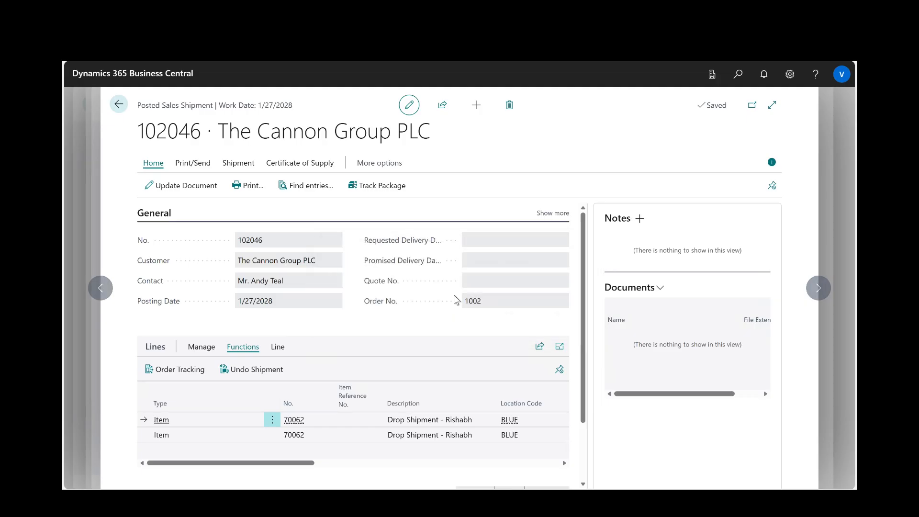
pyautogui.hscroll(5, 393, 447)
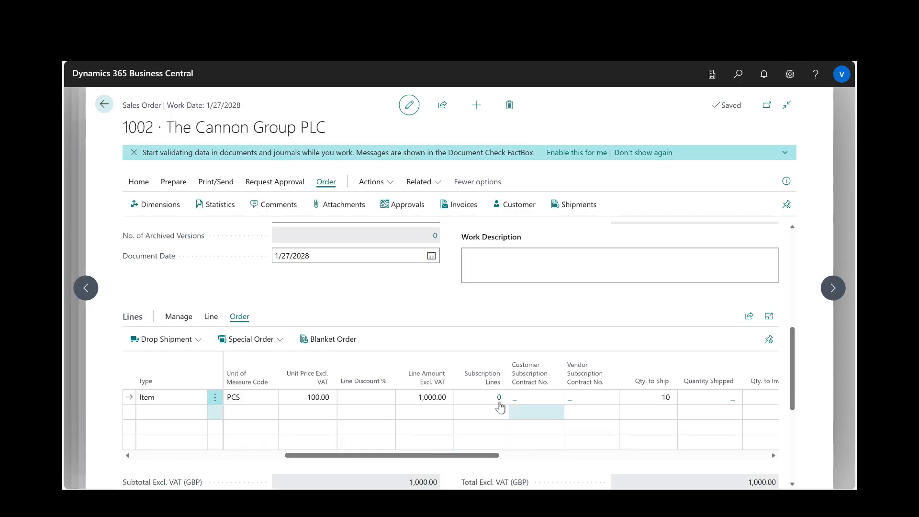
pyautogui.click(655, 399)
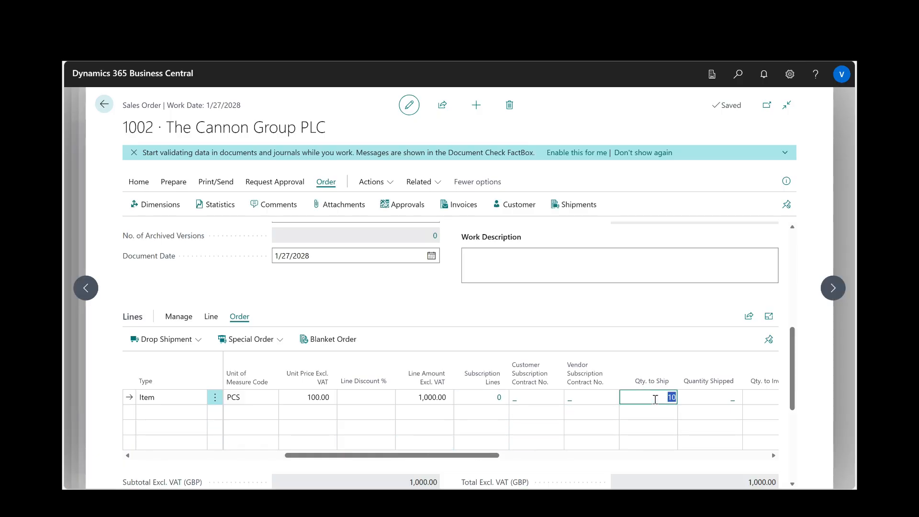